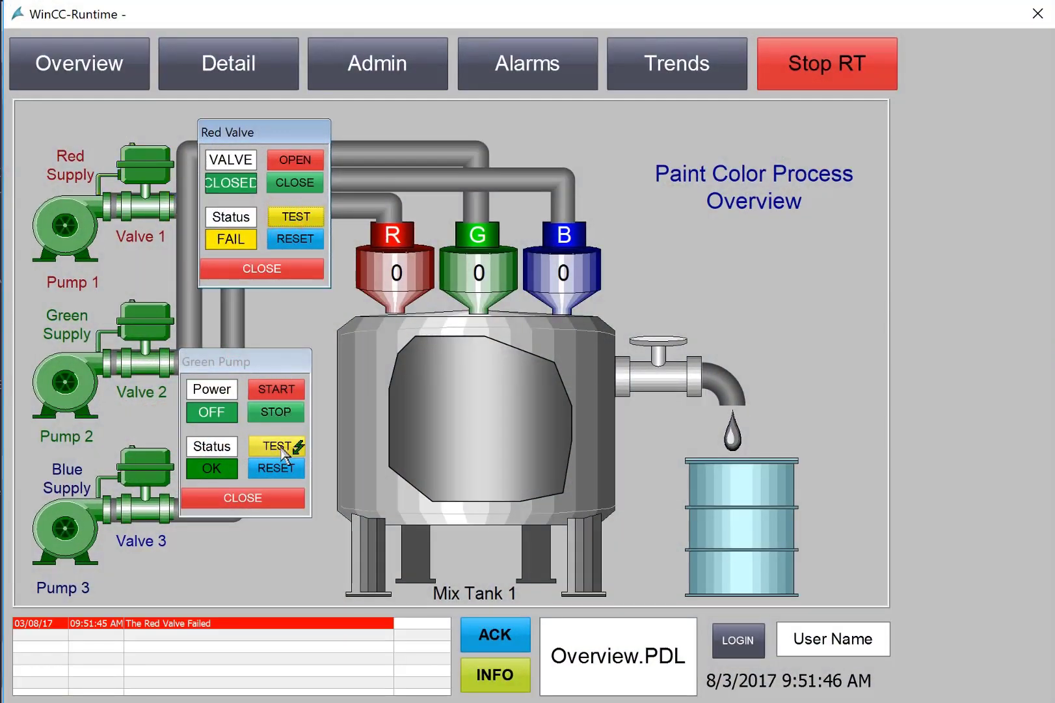
Trigger a Green Pump test failure and acknowledge the Green Pump and Red Valve alarms
click(284, 449)
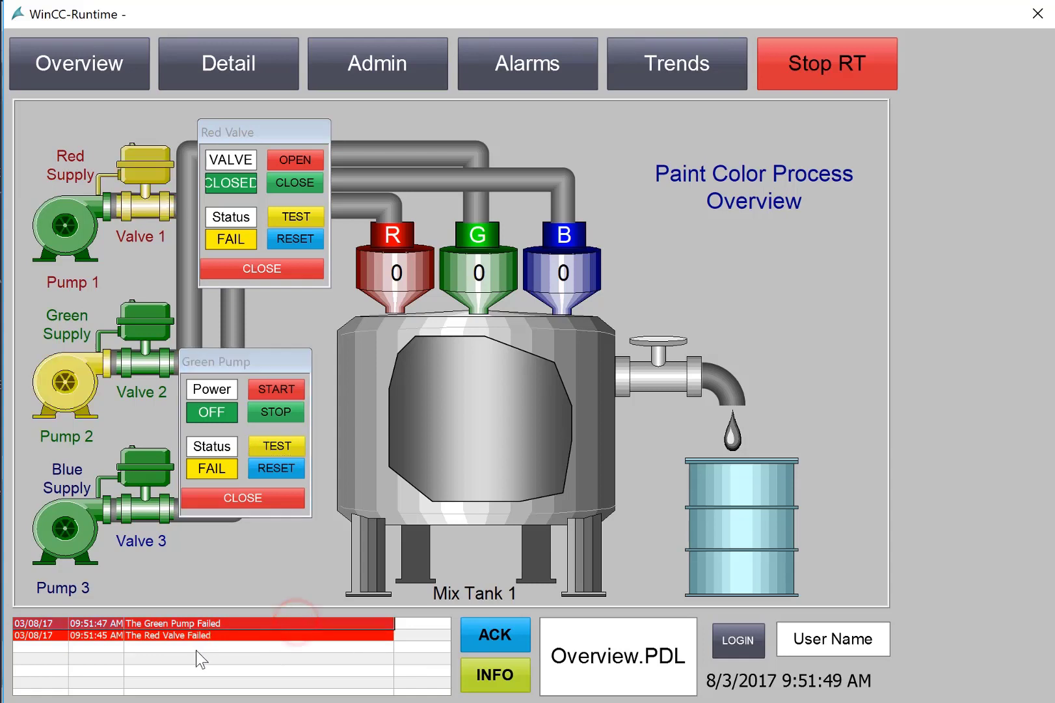
click(523, 633)
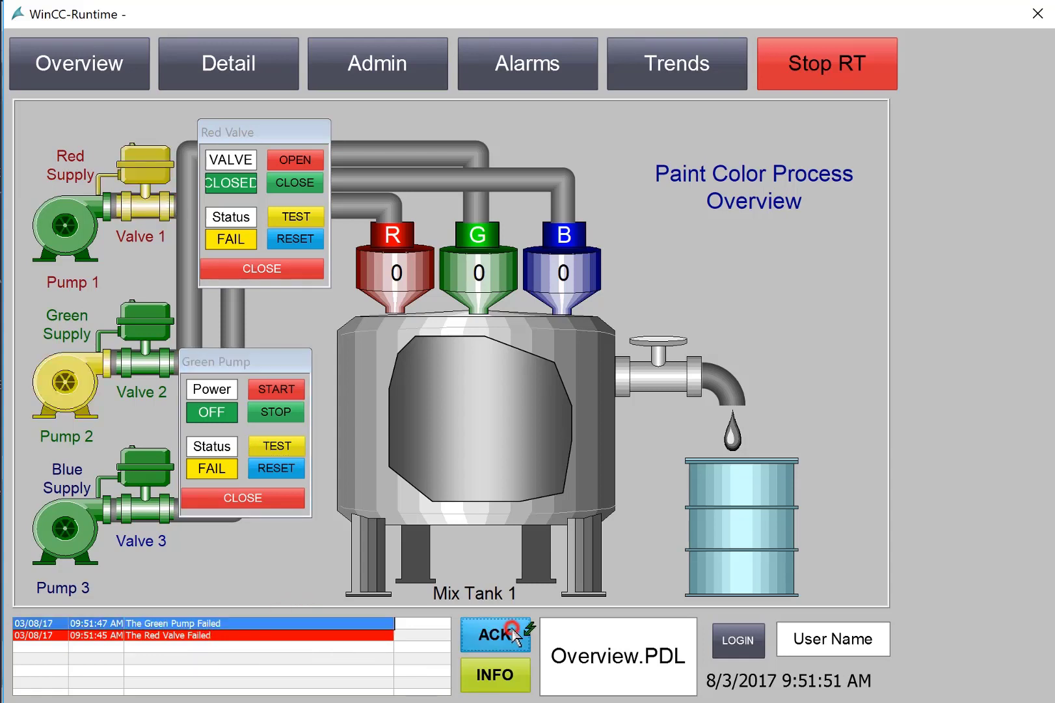
click(272, 634)
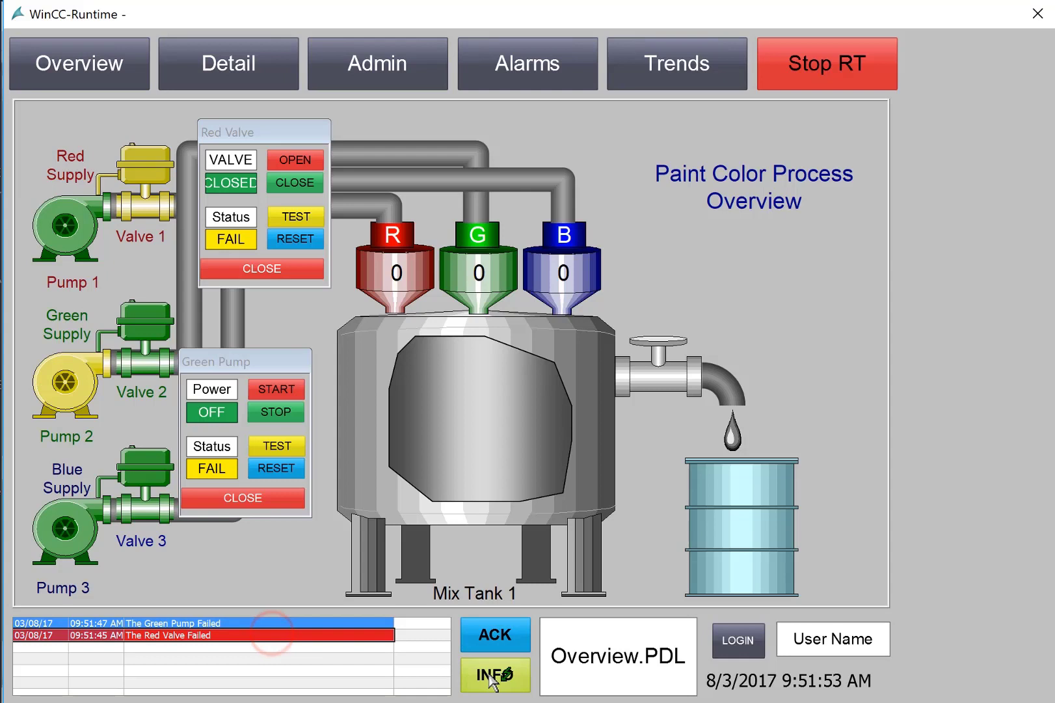
click(493, 633)
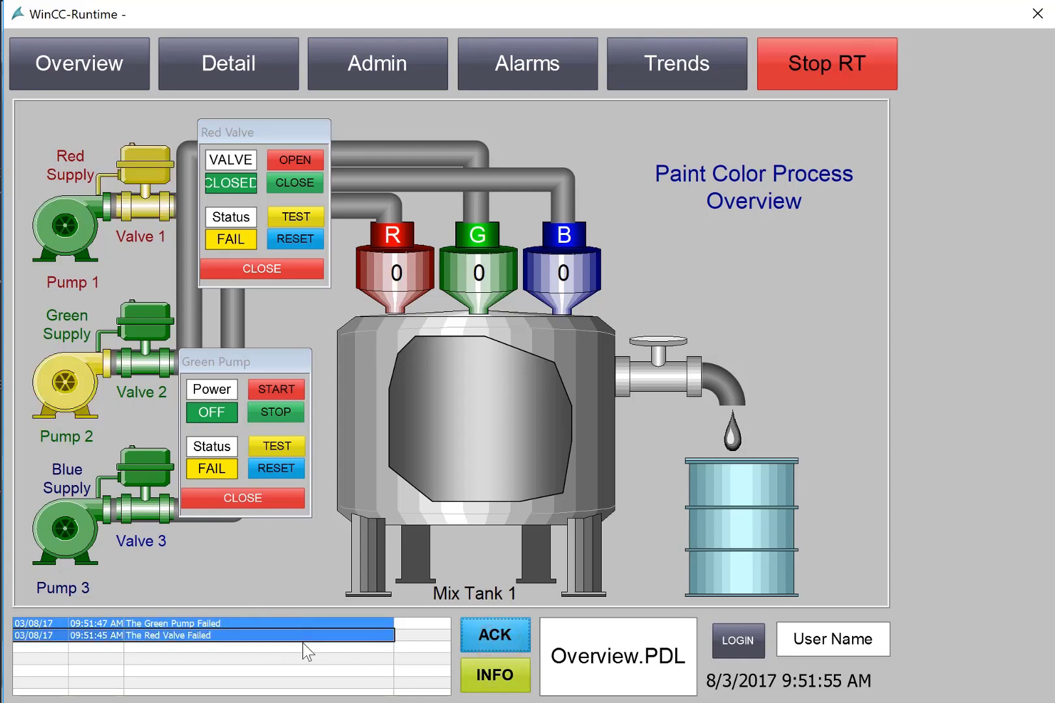
Display the selected alarm's info text, move the window aside, then close it
click(491, 673)
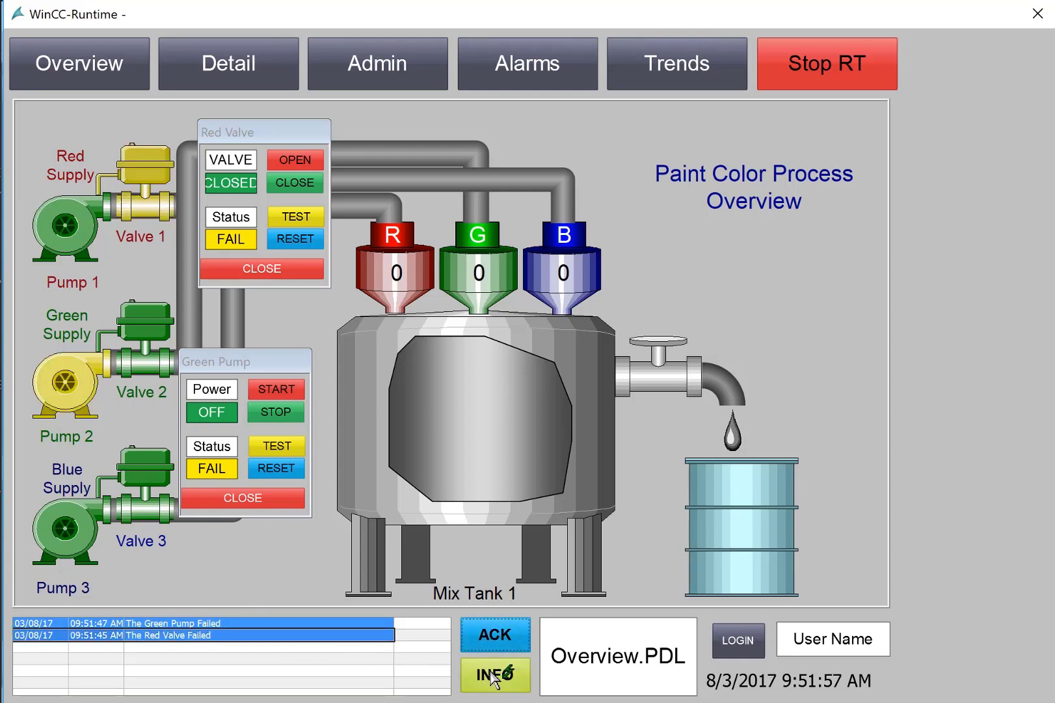
drag(245, 493, 778, 212)
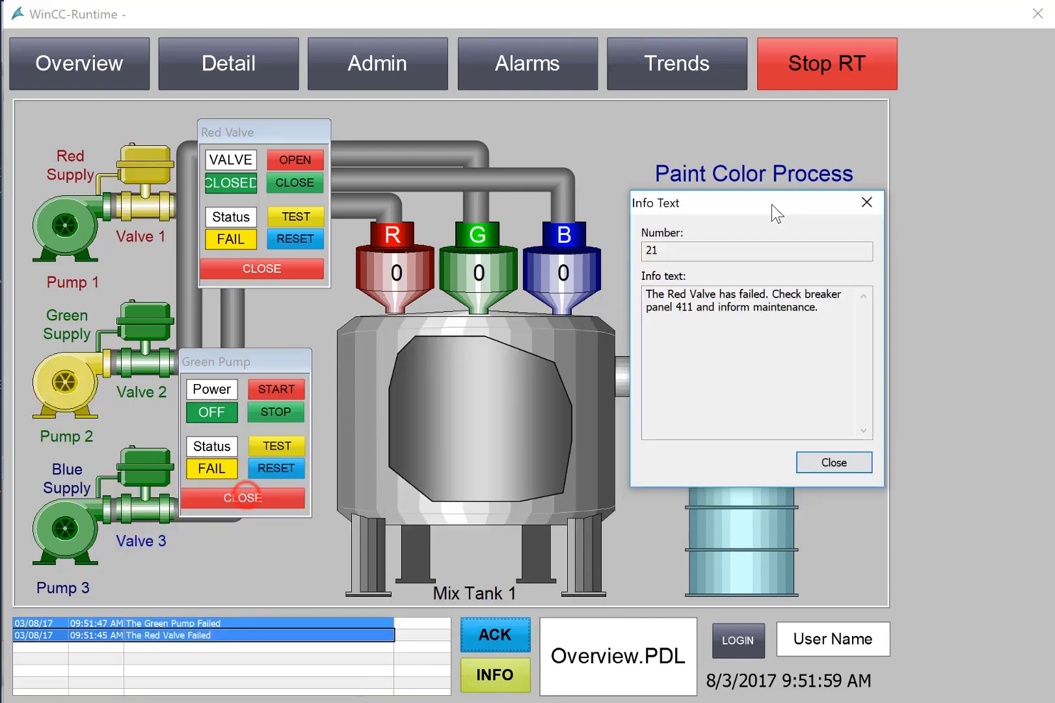
click(822, 464)
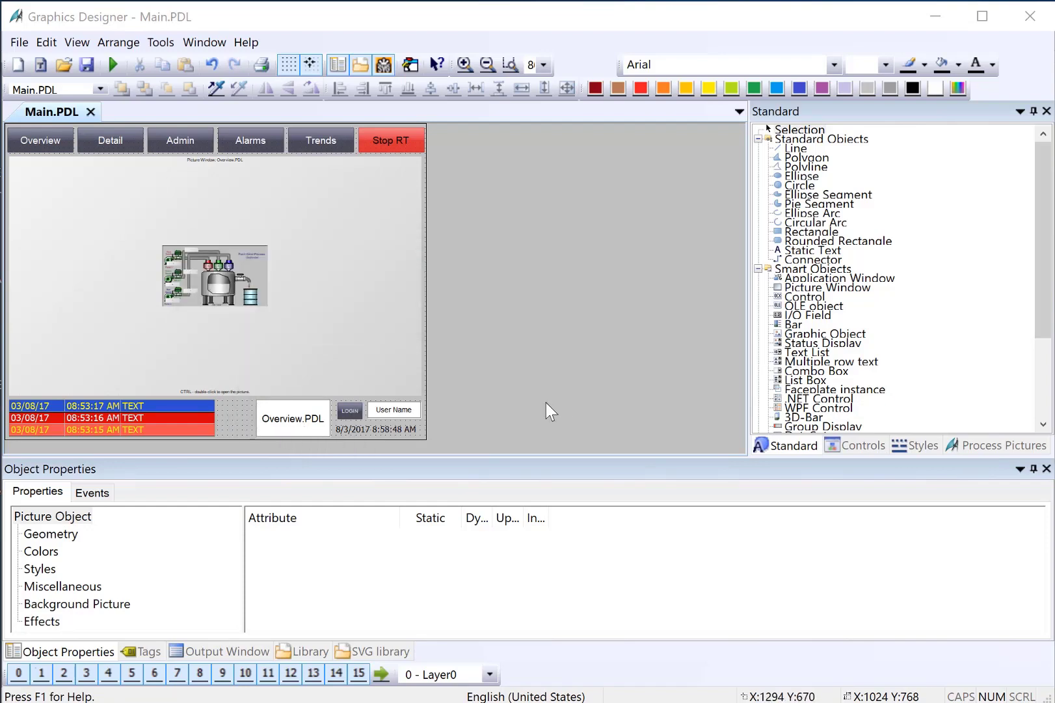
Place a Windows Objects button beside the alarm banner and caption it ACK
scroll(892, 277, down, 4)
drag(802, 343, 253, 420)
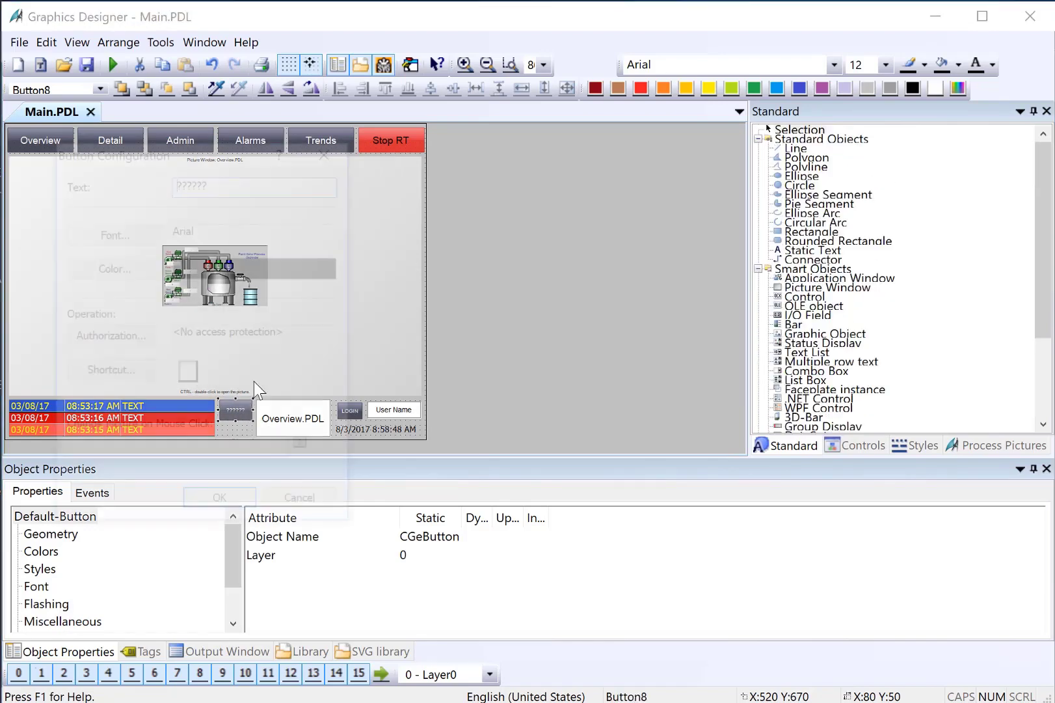
drag(217, 180, 151, 189)
text(ACK)
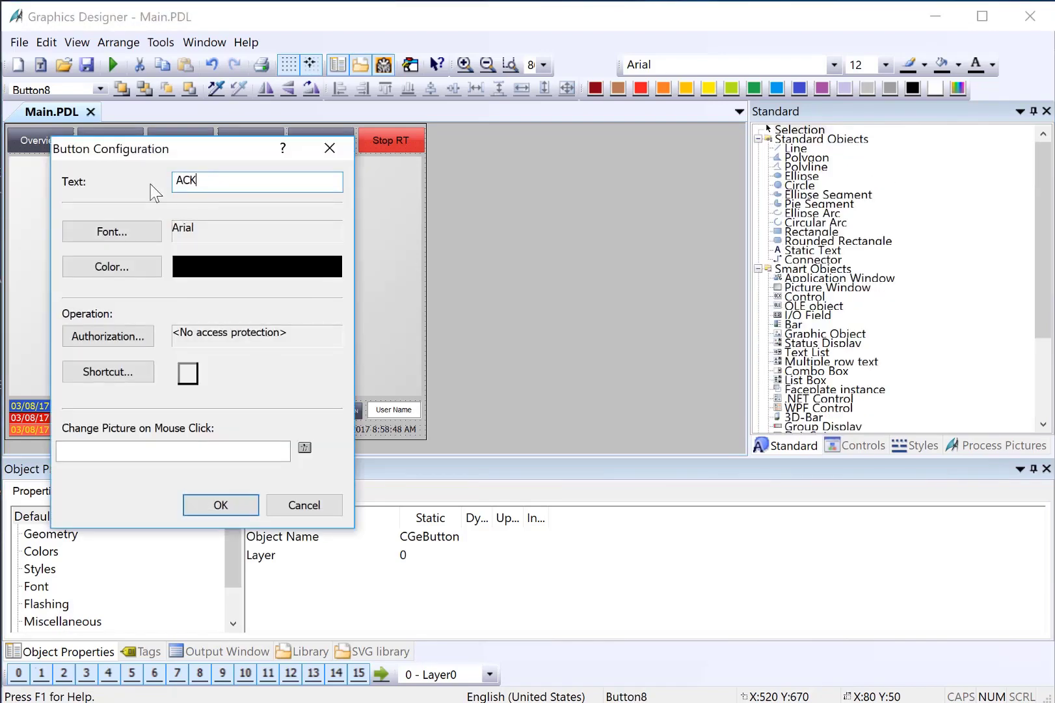
click(201, 501)
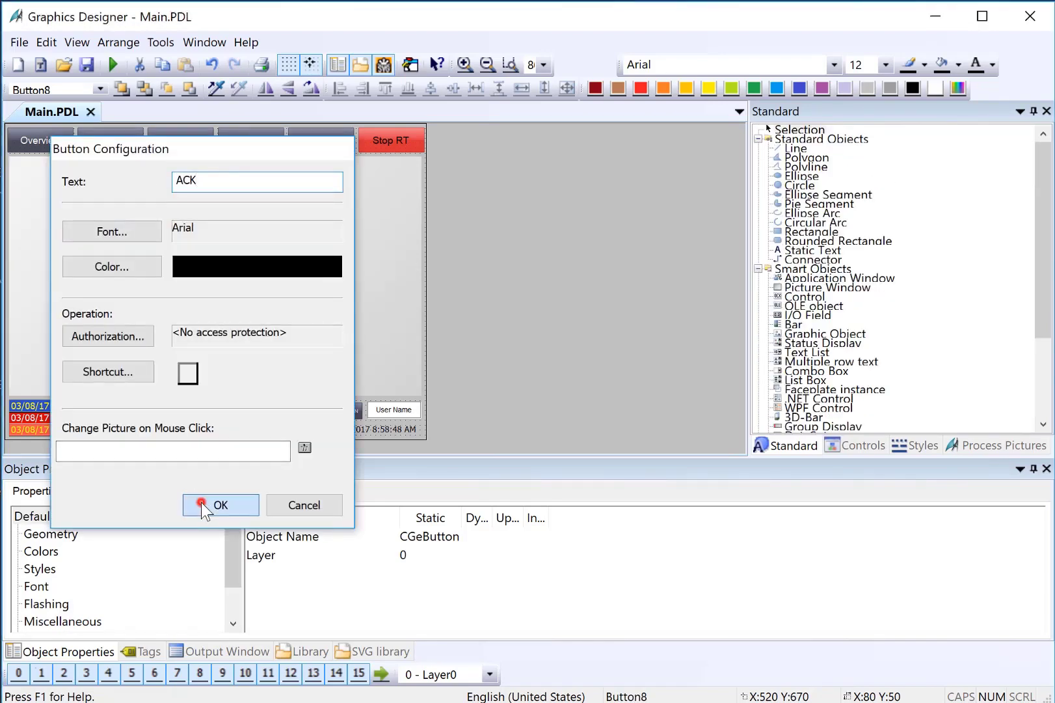
Duplicate the ACK button below itself and caption the copy INFO
right_click(233, 406)
click(256, 449)
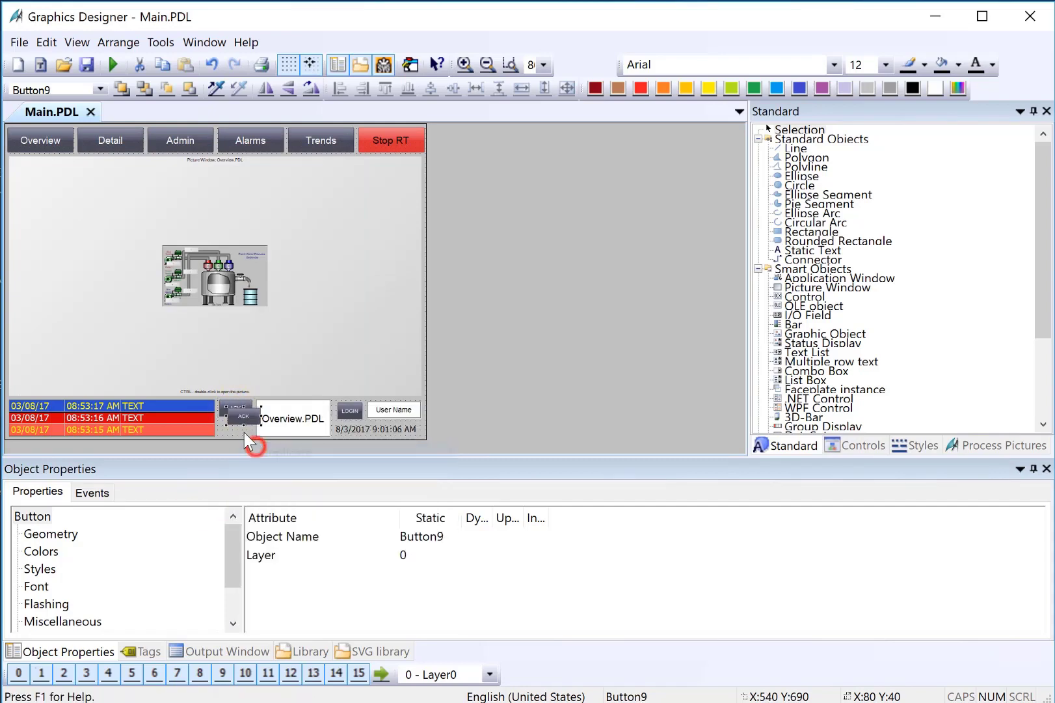
mouse_move(241, 412)
mouse_down()
mouse_move(237, 430)
mouse_move(229, 425)
mouse_up()
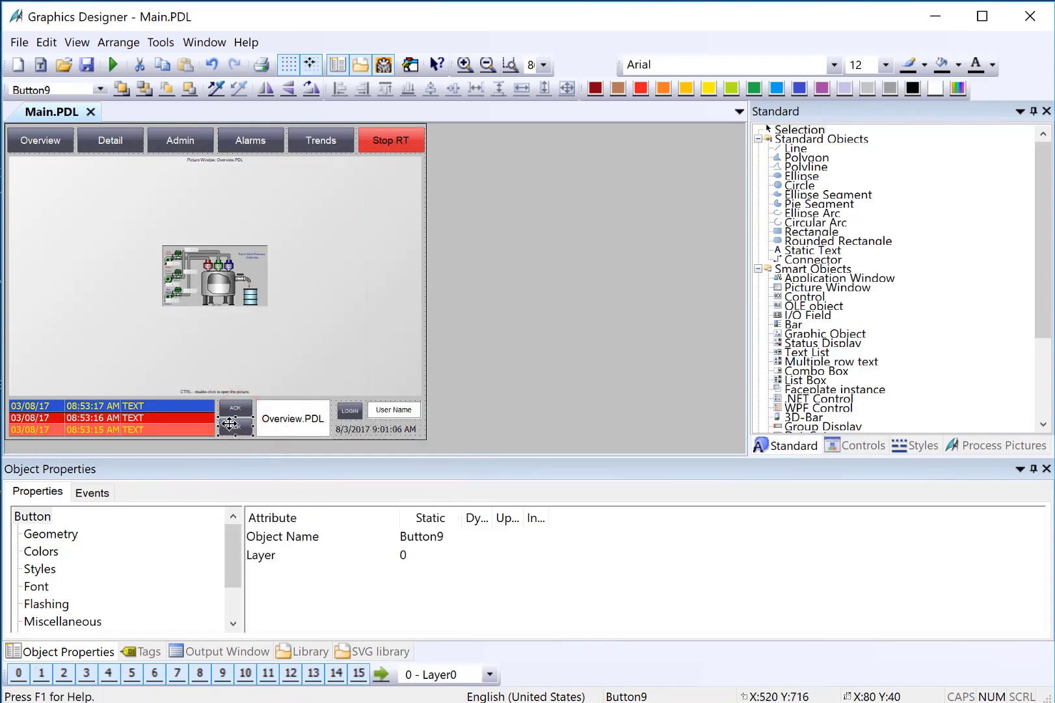
right_click(229, 424)
click(312, 614)
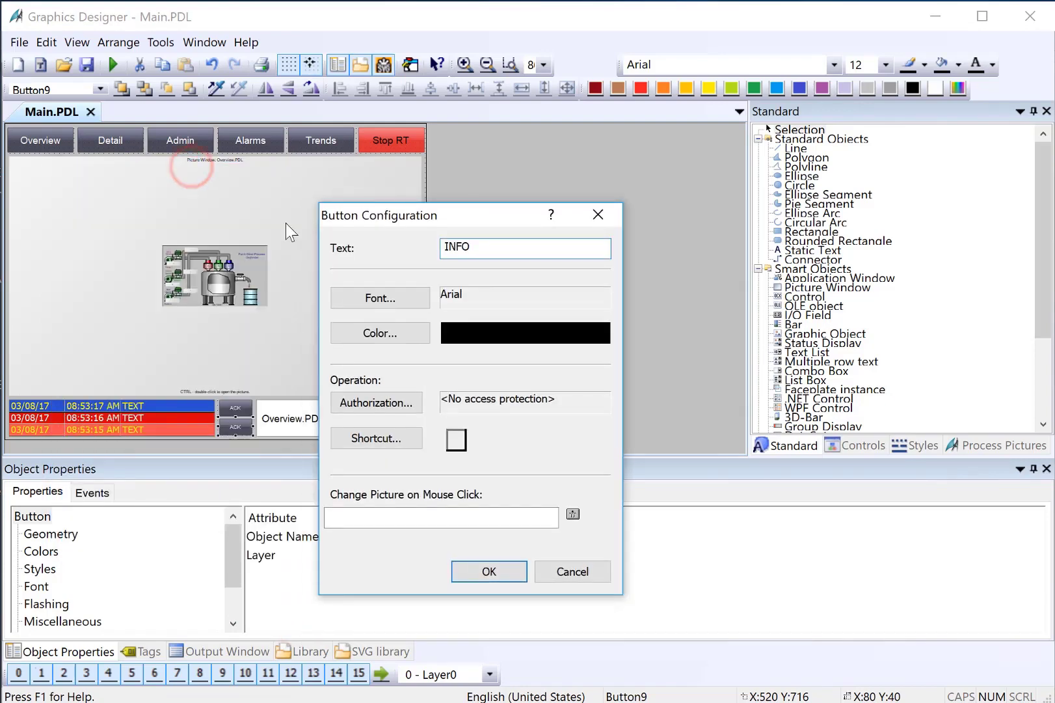
click(483, 573)
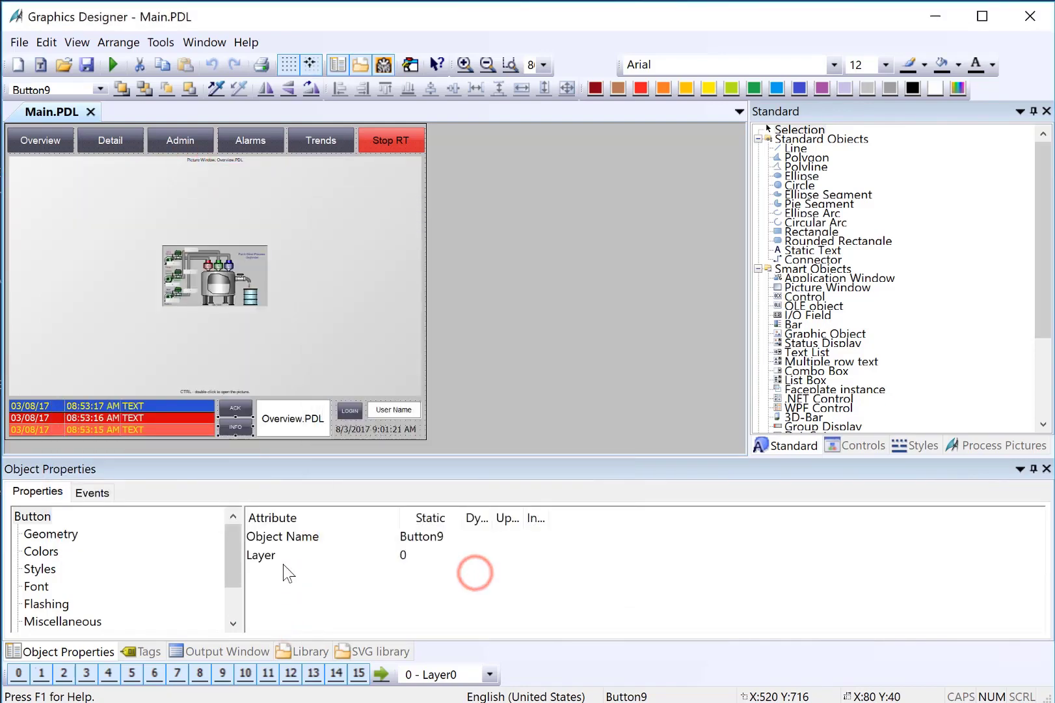
Set Global Color Scheme to No for both the ACK and INFO buttons
shift+click(233, 410)
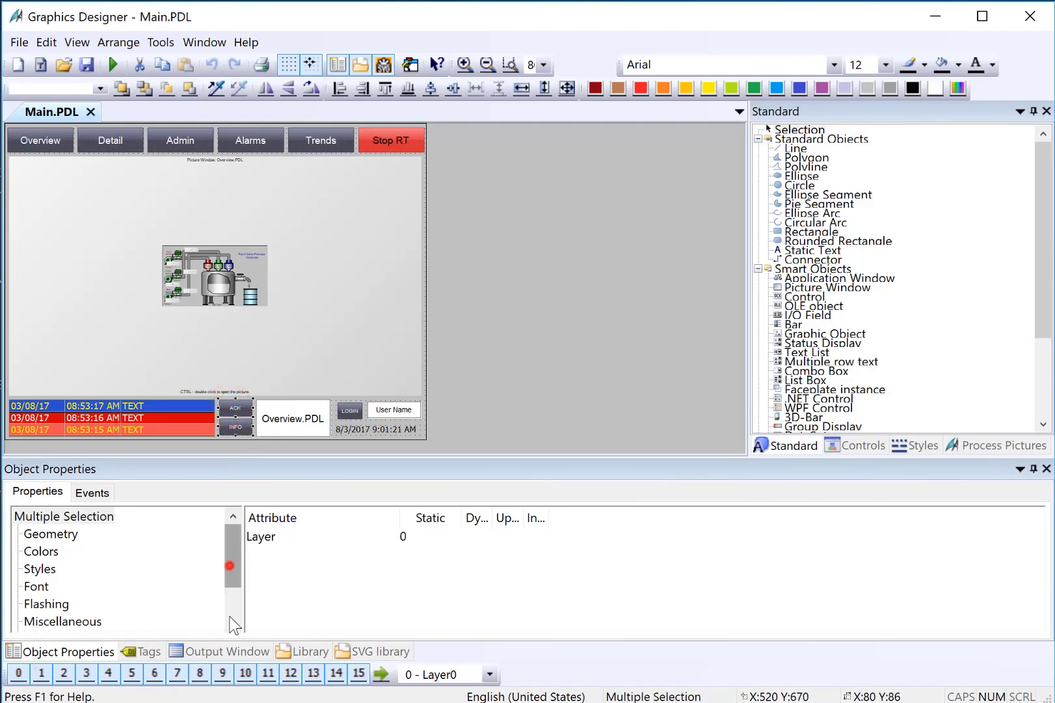
drag(229, 565, 229, 592)
click(42, 621)
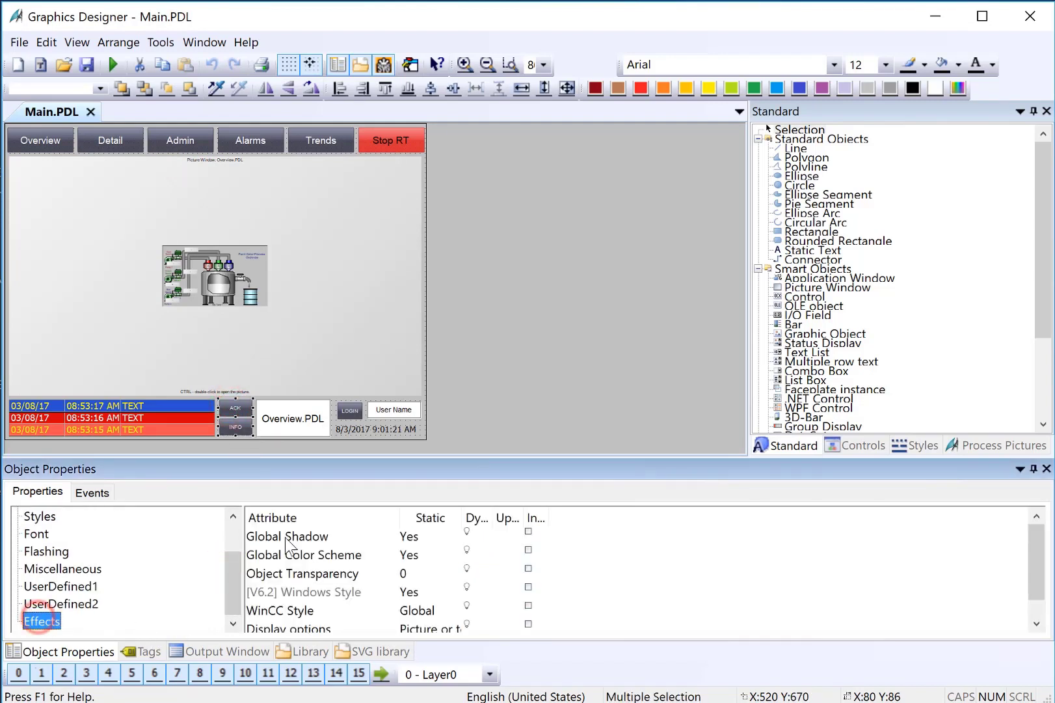
double_click(287, 554)
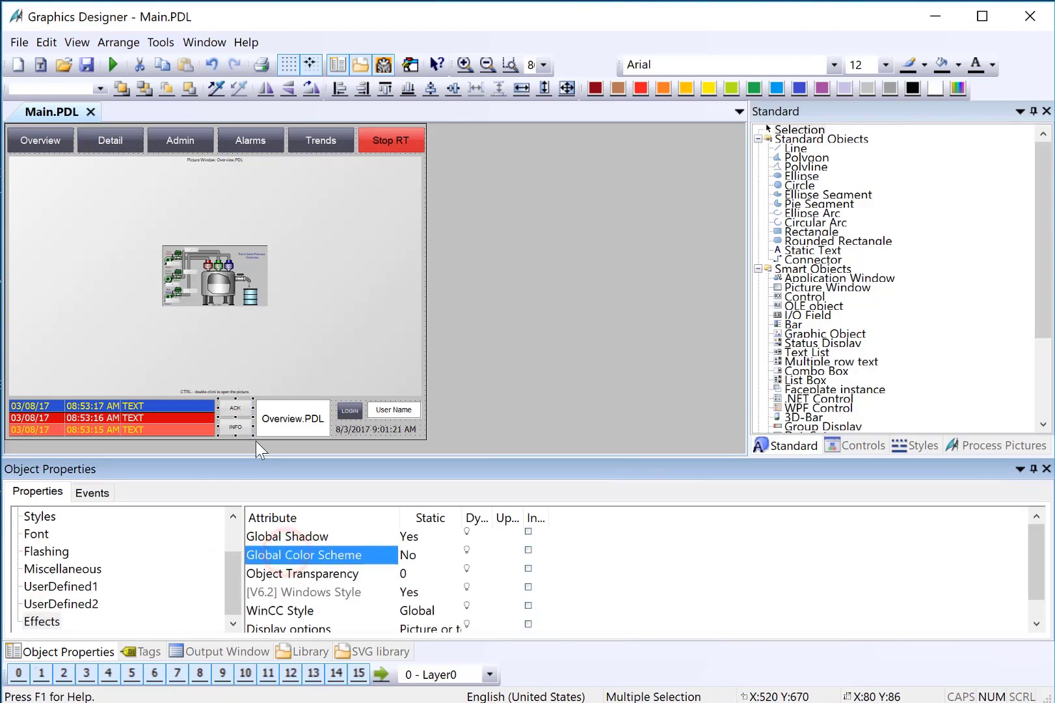
click(277, 421)
Colour the ACK button Turquoise and the INFO button Yellow green
click(237, 407)
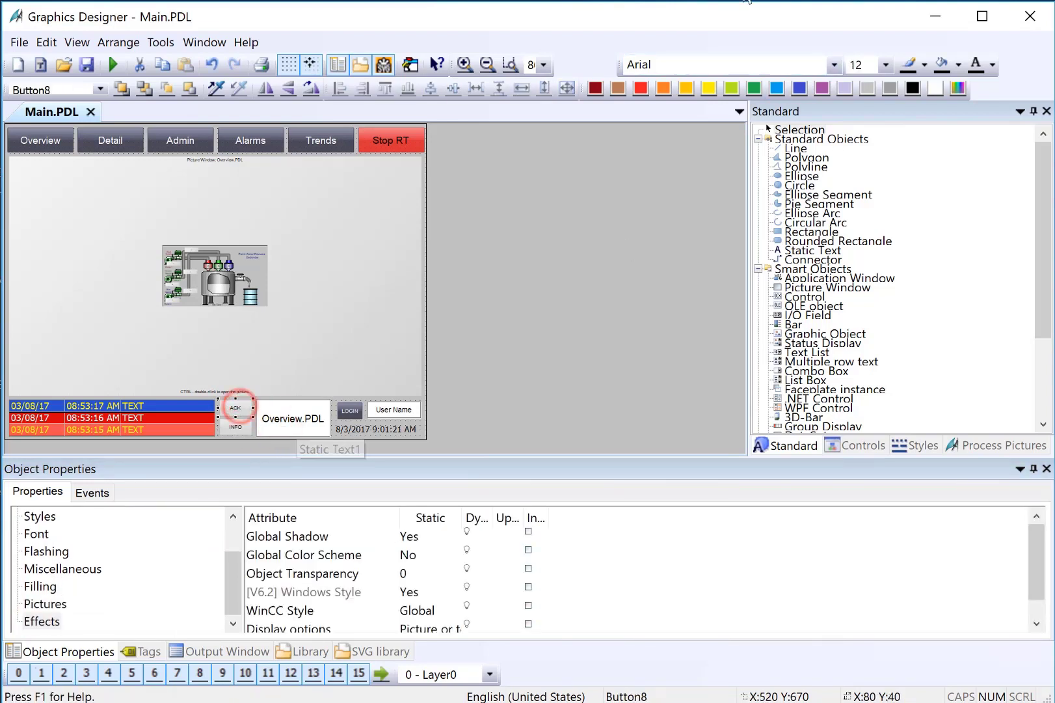
click(777, 88)
click(244, 427)
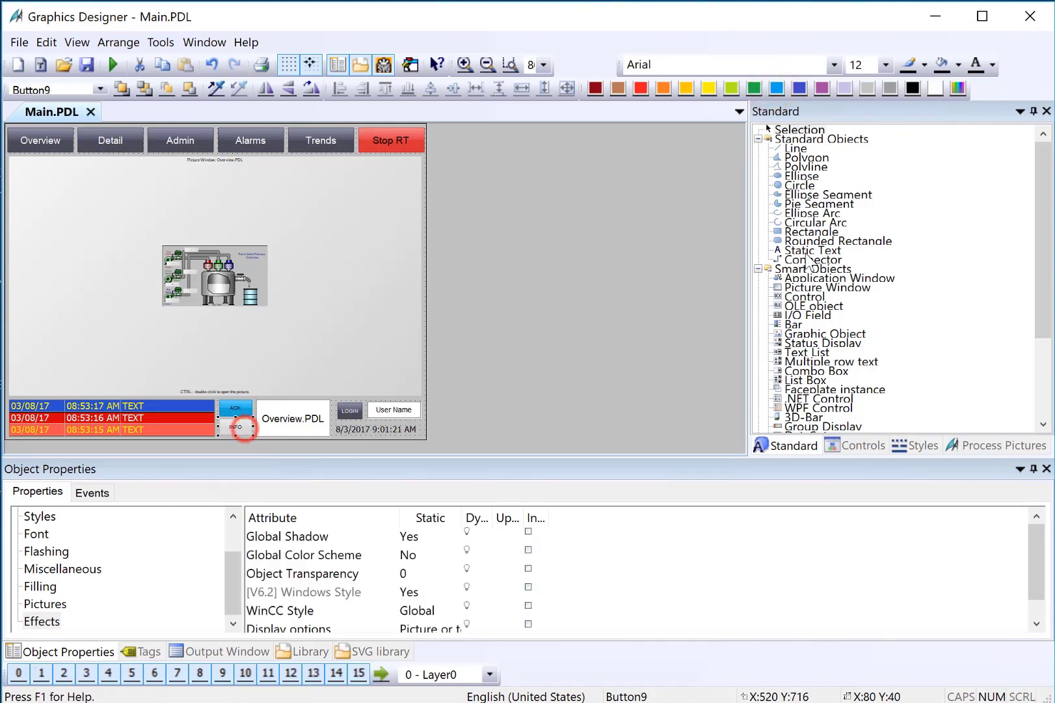
click(732, 88)
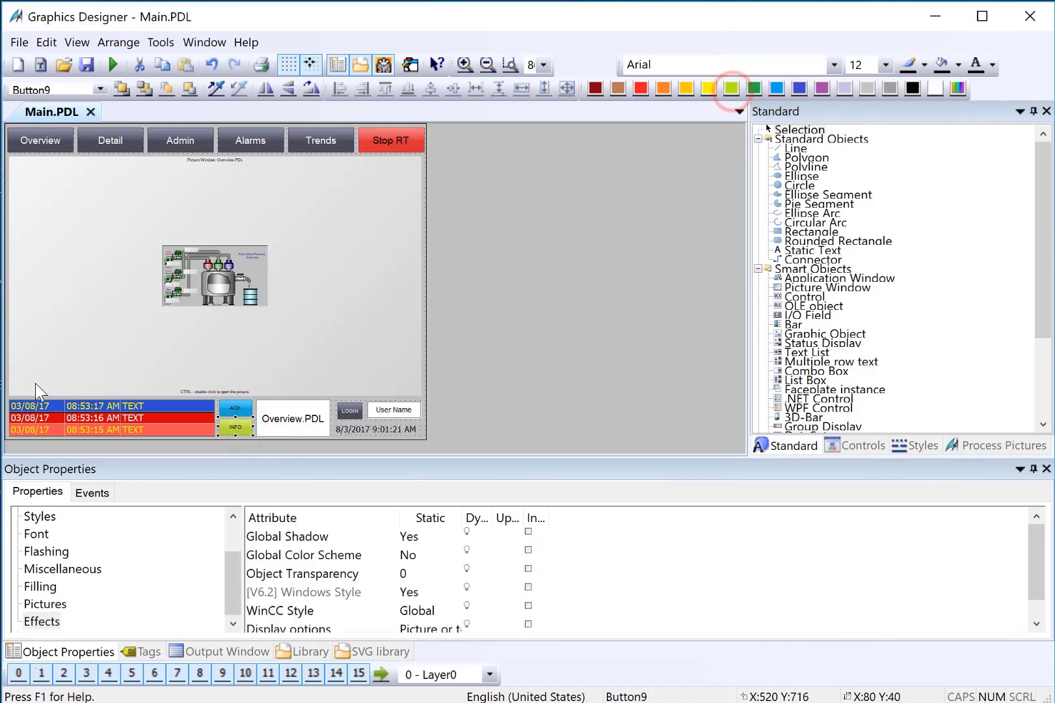
Give both buttons font size 18 with Bold set to Yes
shift+click(224, 418)
click(37, 533)
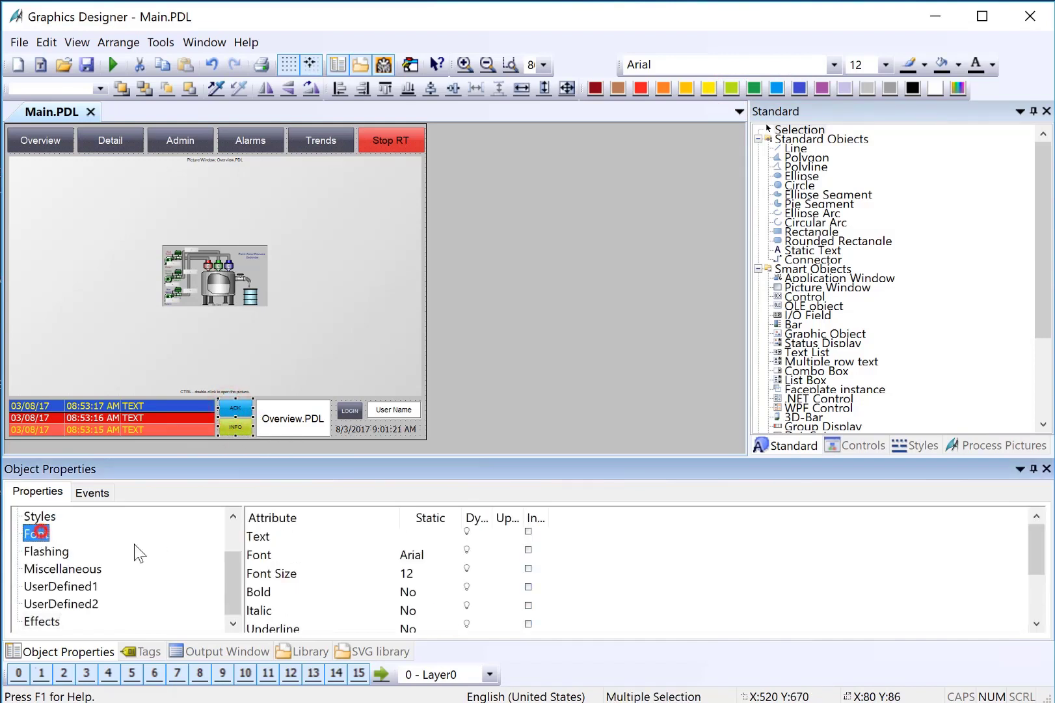
double_click(283, 571)
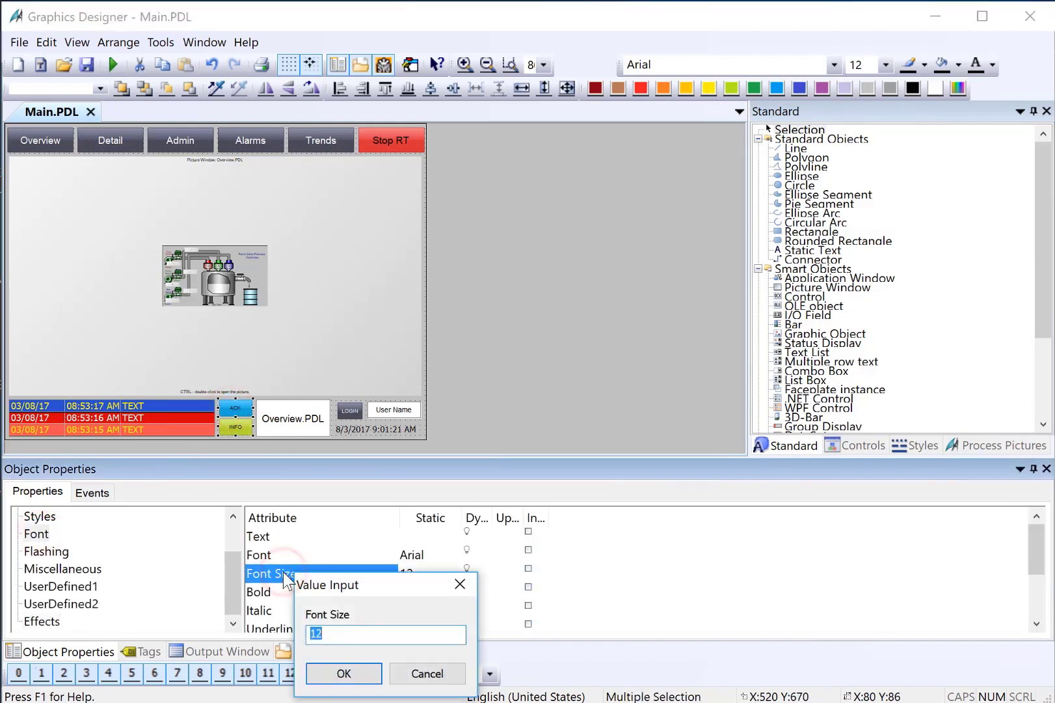
text(18)
key(Return)
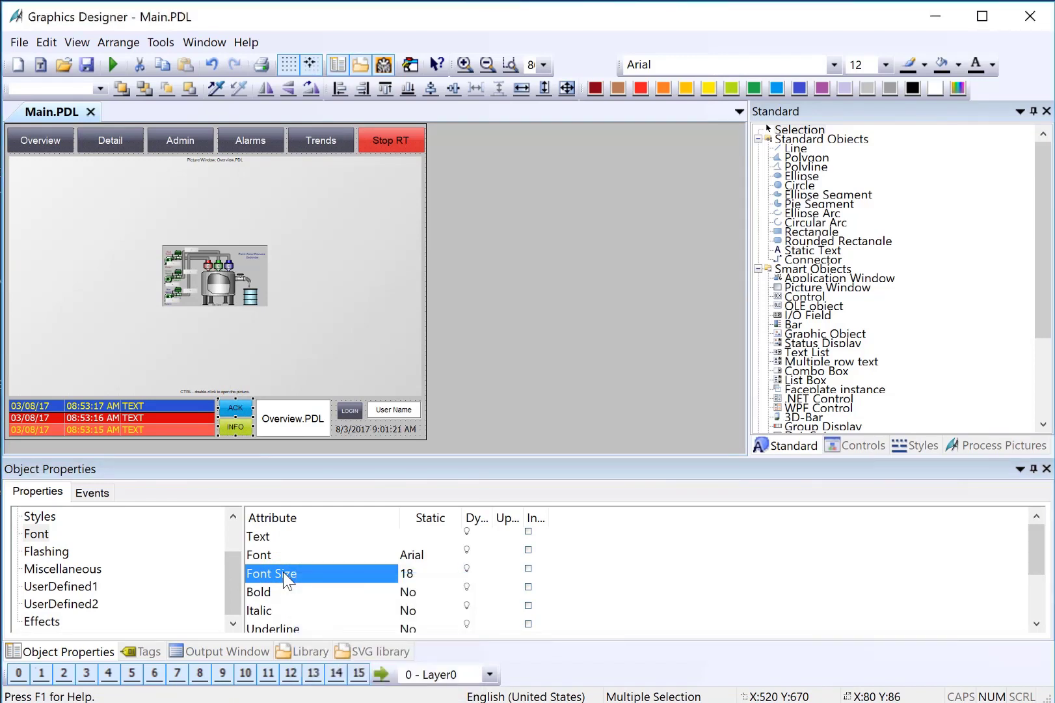
double_click(258, 592)
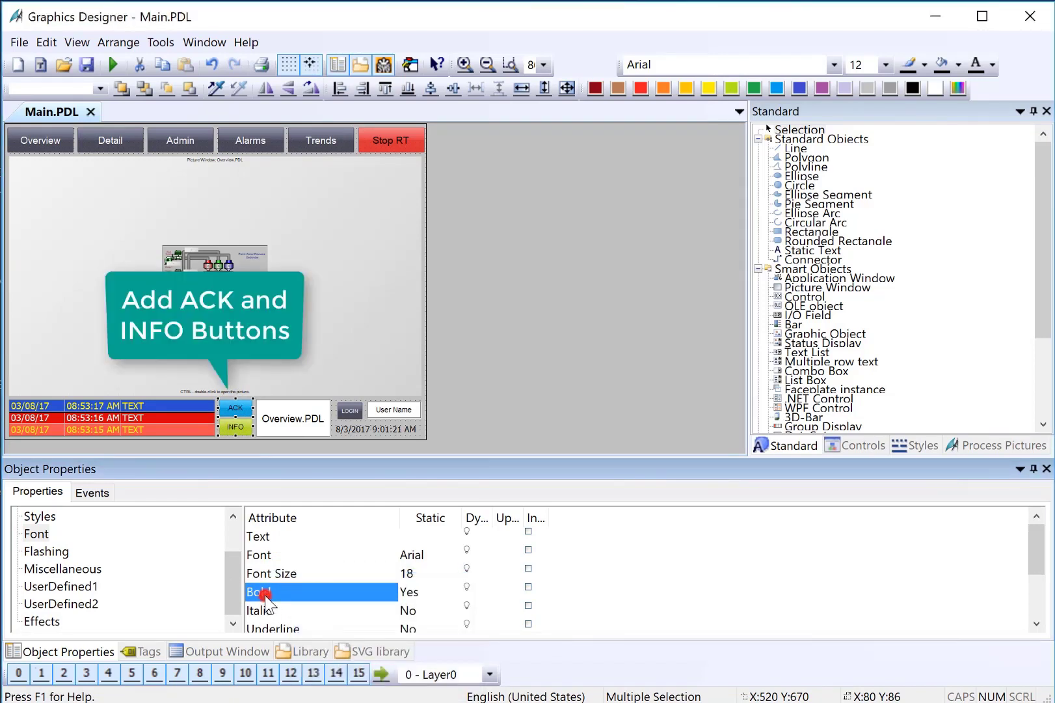
click(143, 359)
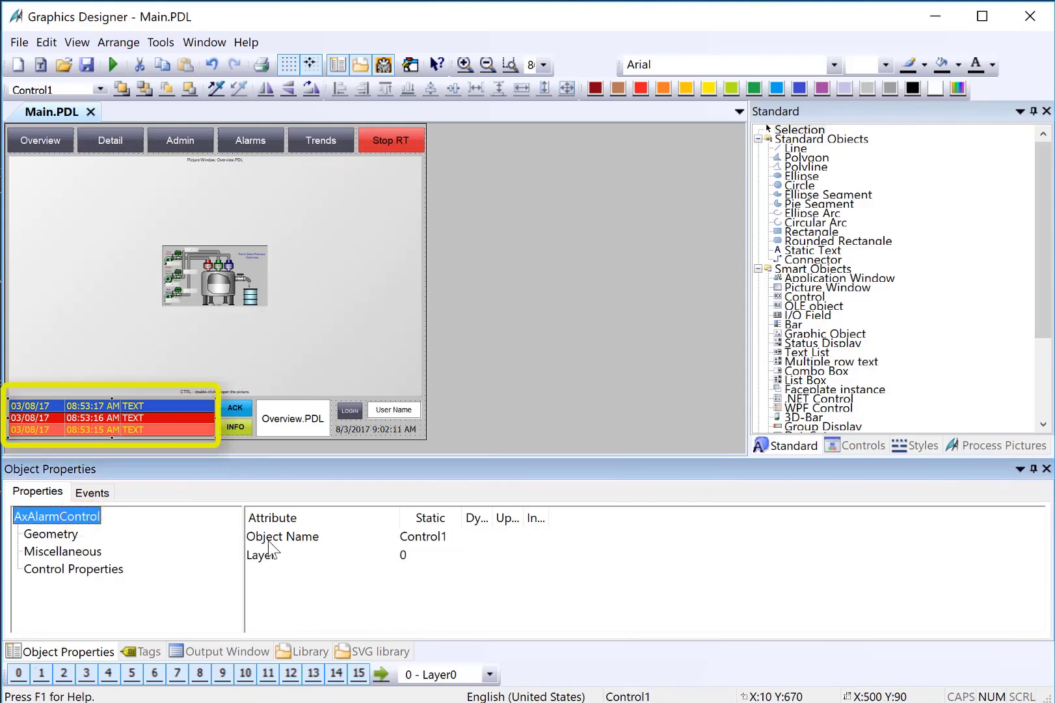
Change the alarm control's Object Name property from Control1 to ctrlAlarmBanner
click(268, 538)
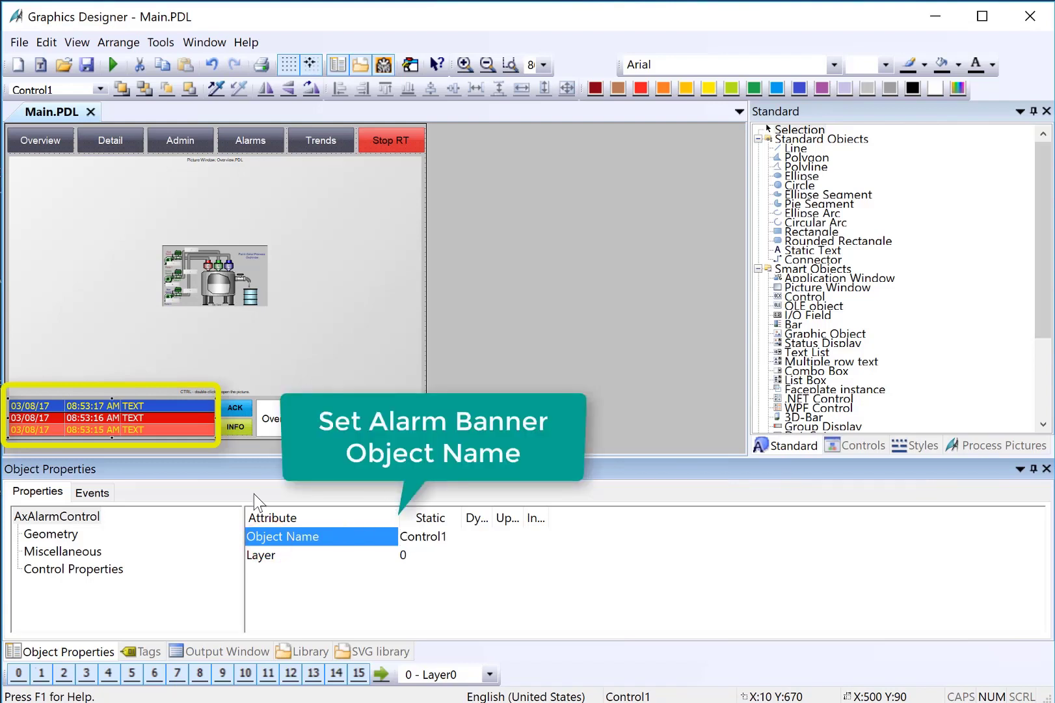
double_click(304, 542)
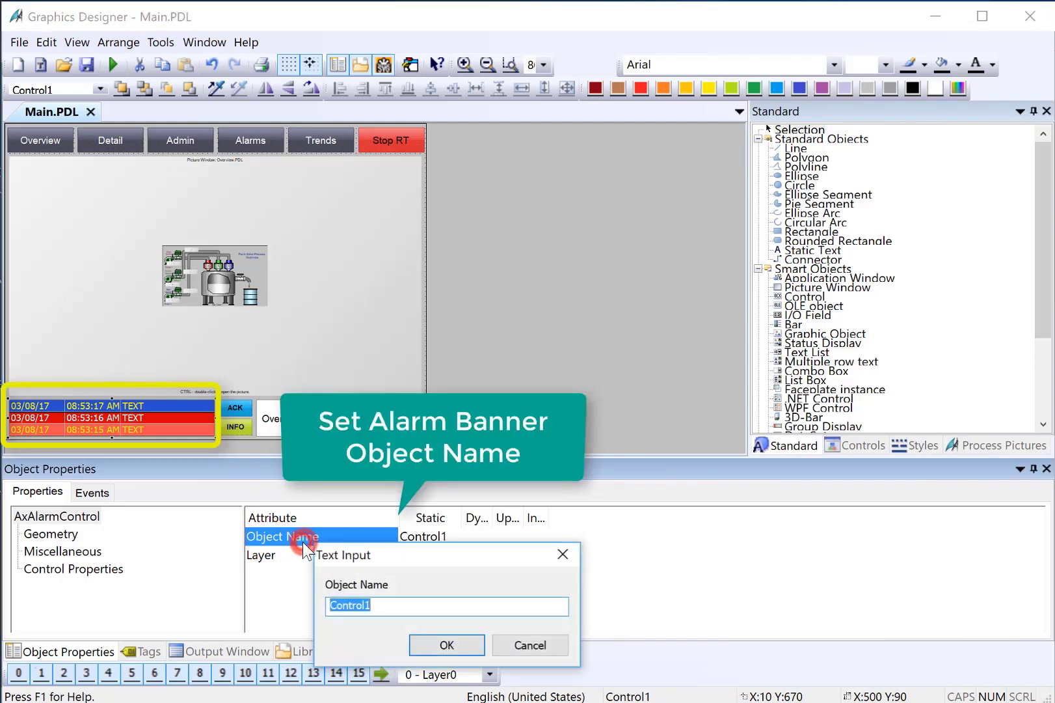
text(ctrlAlarmBanner)
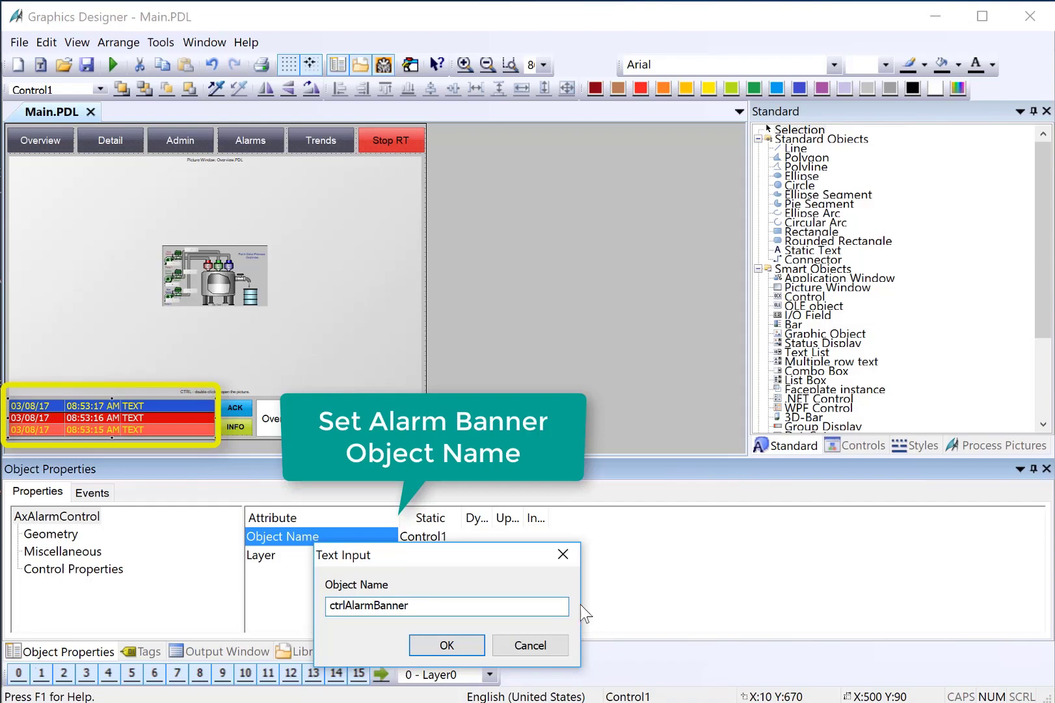
click(426, 644)
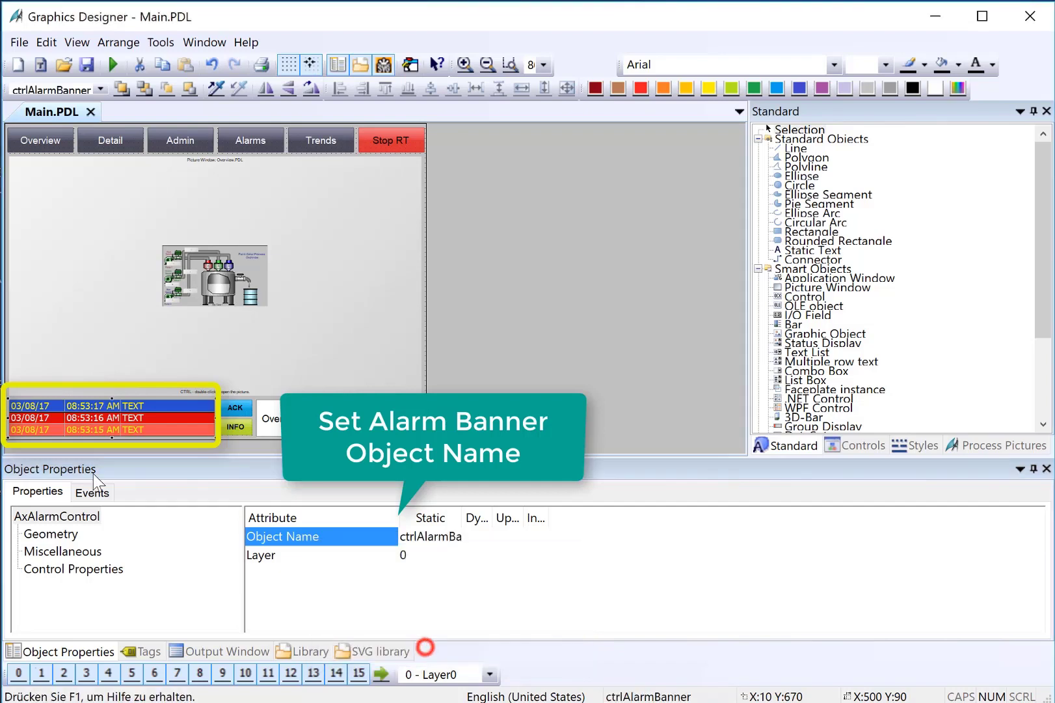
In the AlarmControl toolbar key functions, read Single acknowledgment ID 10 and Info text dialog ID 23
double_click(115, 418)
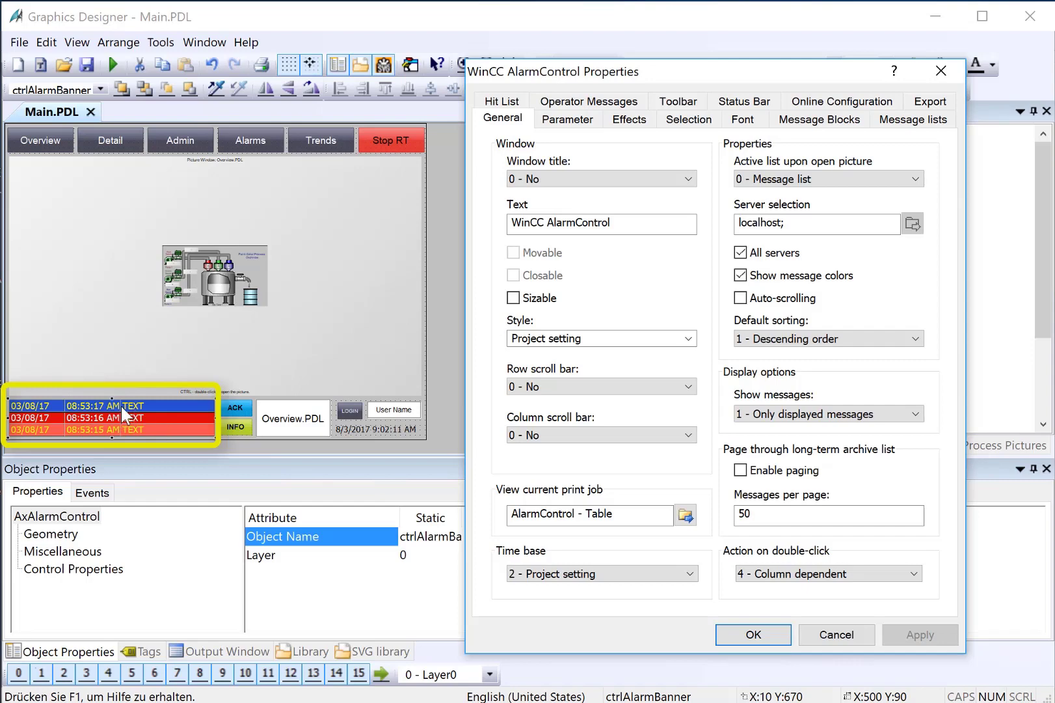
click(679, 102)
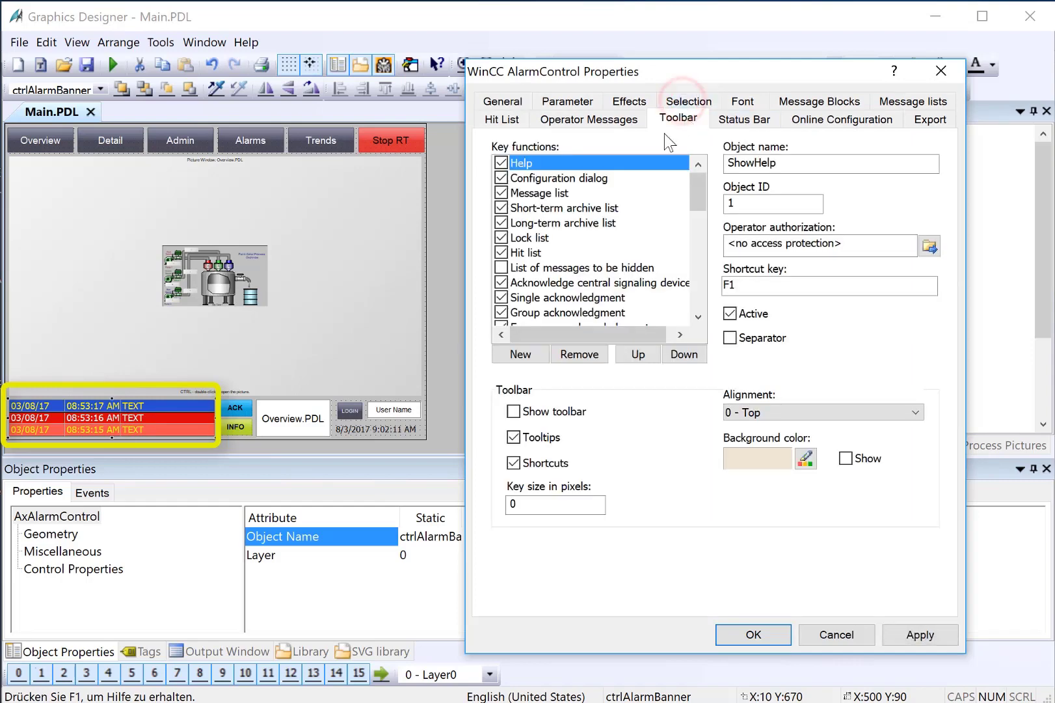
drag(698, 189, 699, 202)
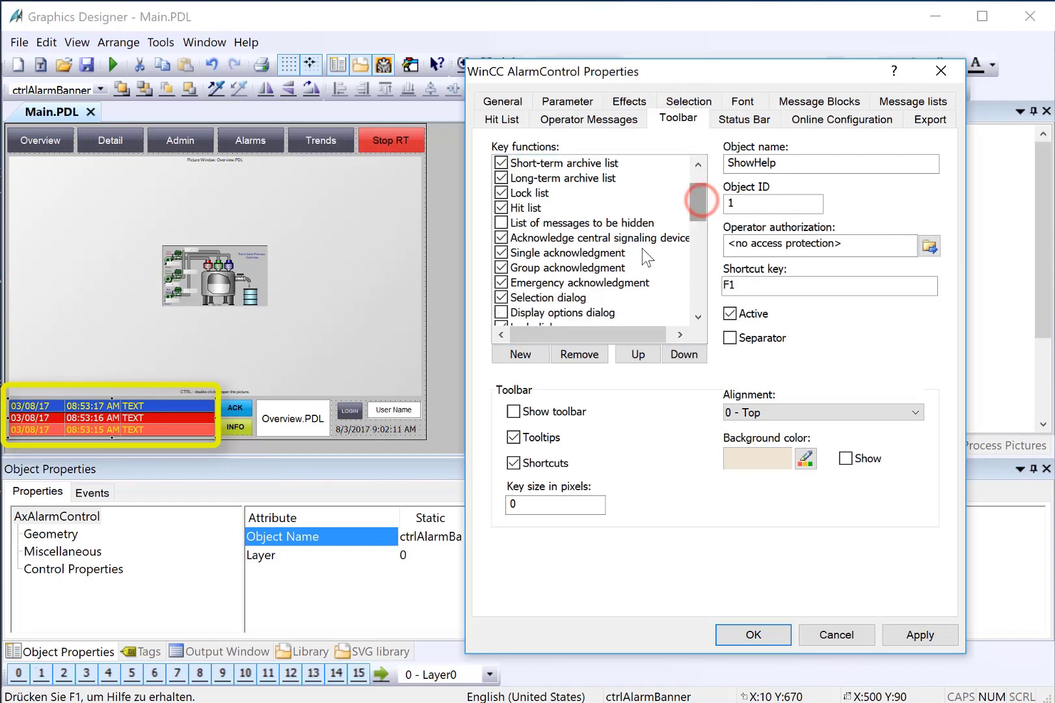
click(610, 255)
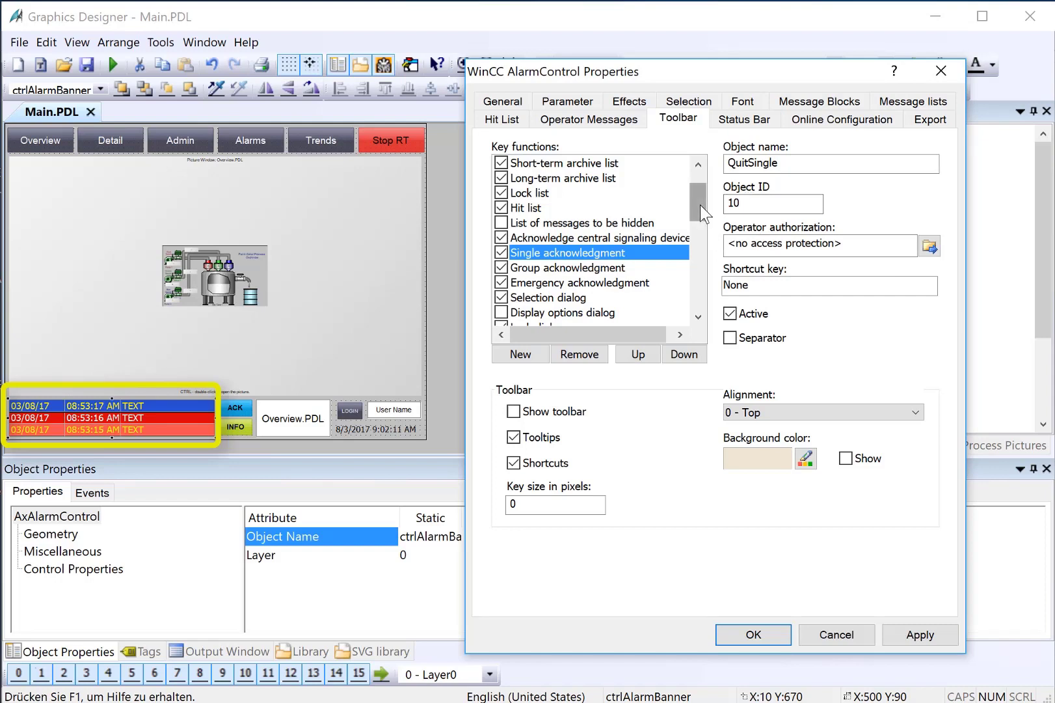
drag(700, 205, 699, 248)
click(581, 252)
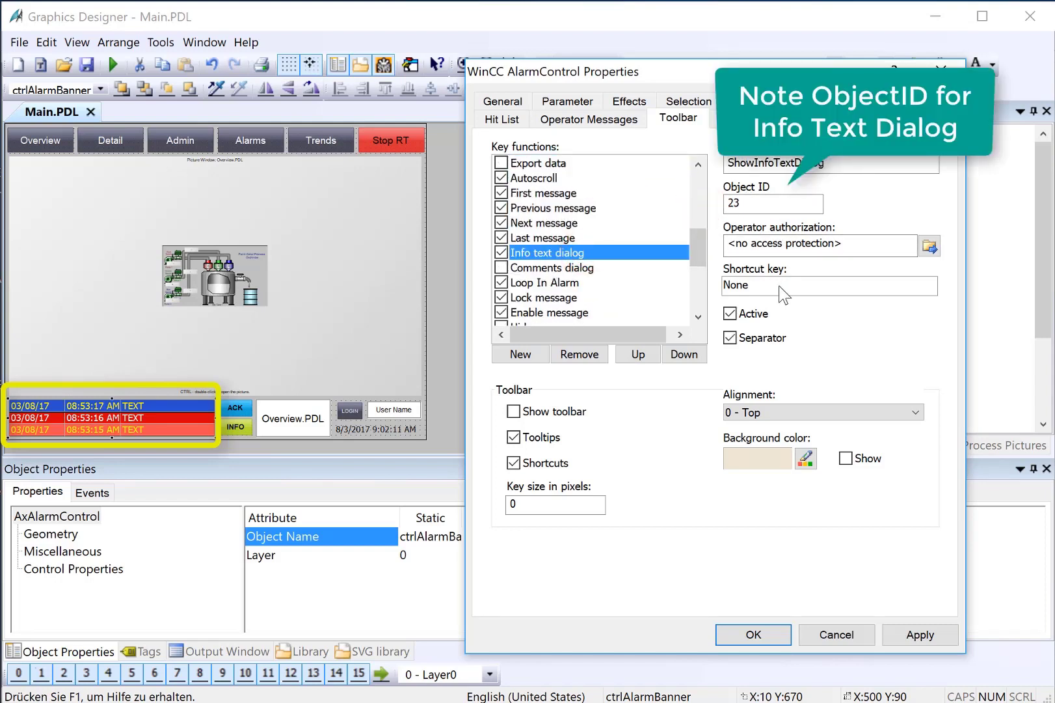
Give the ACK button's Press Left a direct connection: constant 10 to ctrlAlarmBanner ToolbarButtonClick
click(769, 636)
click(235, 408)
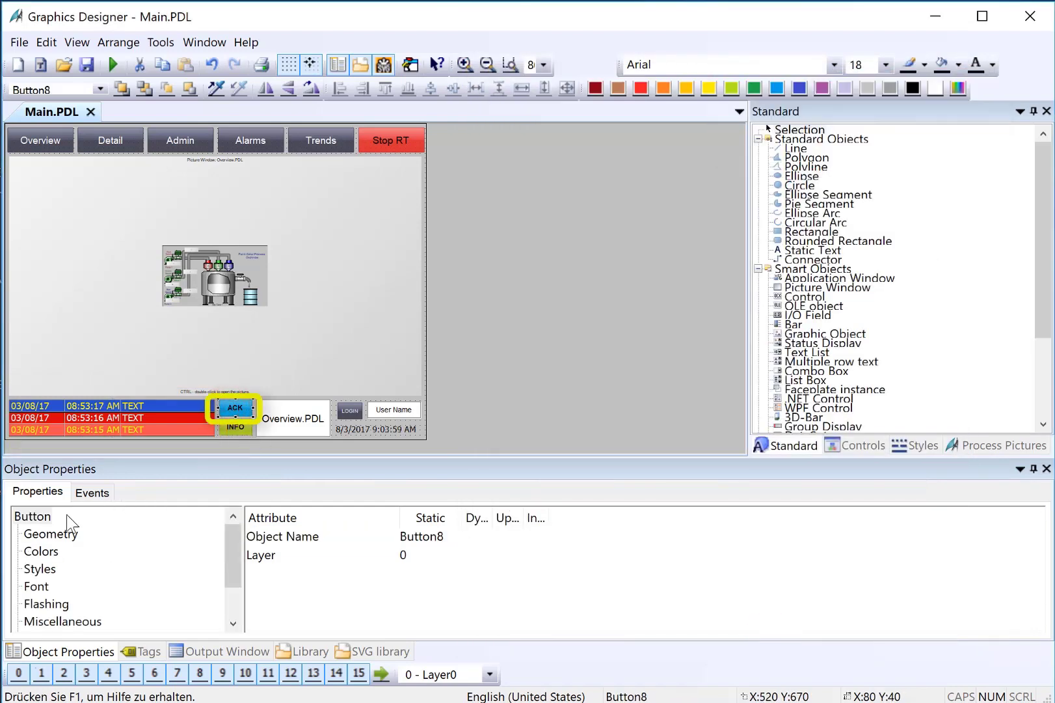
click(92, 492)
click(40, 534)
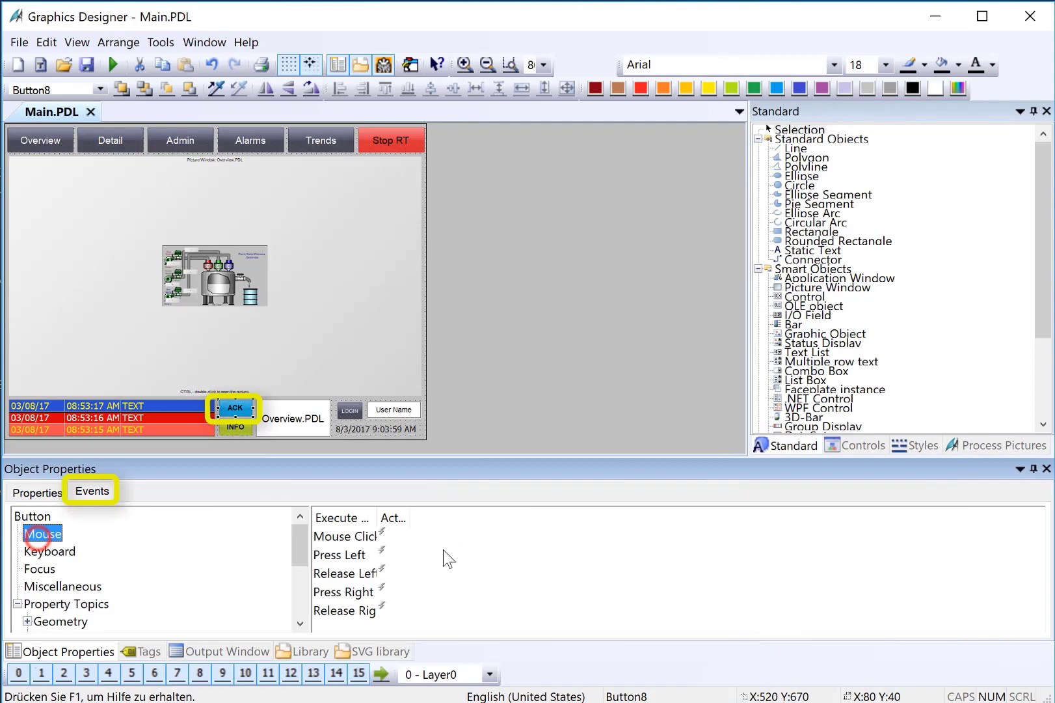
right_click(382, 553)
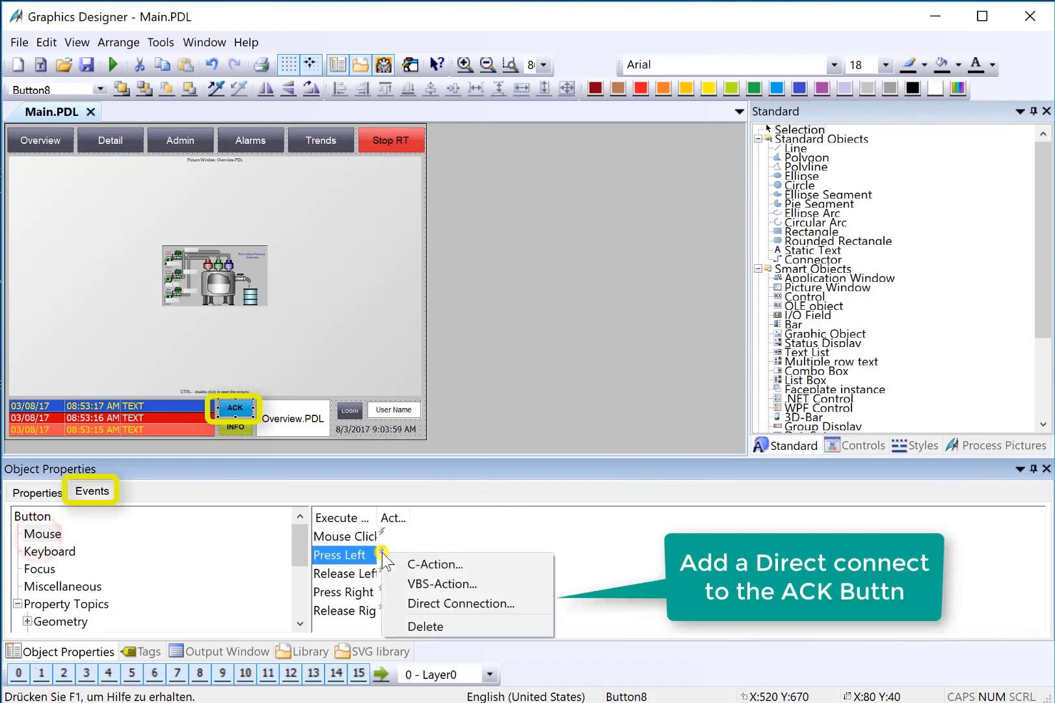
click(453, 603)
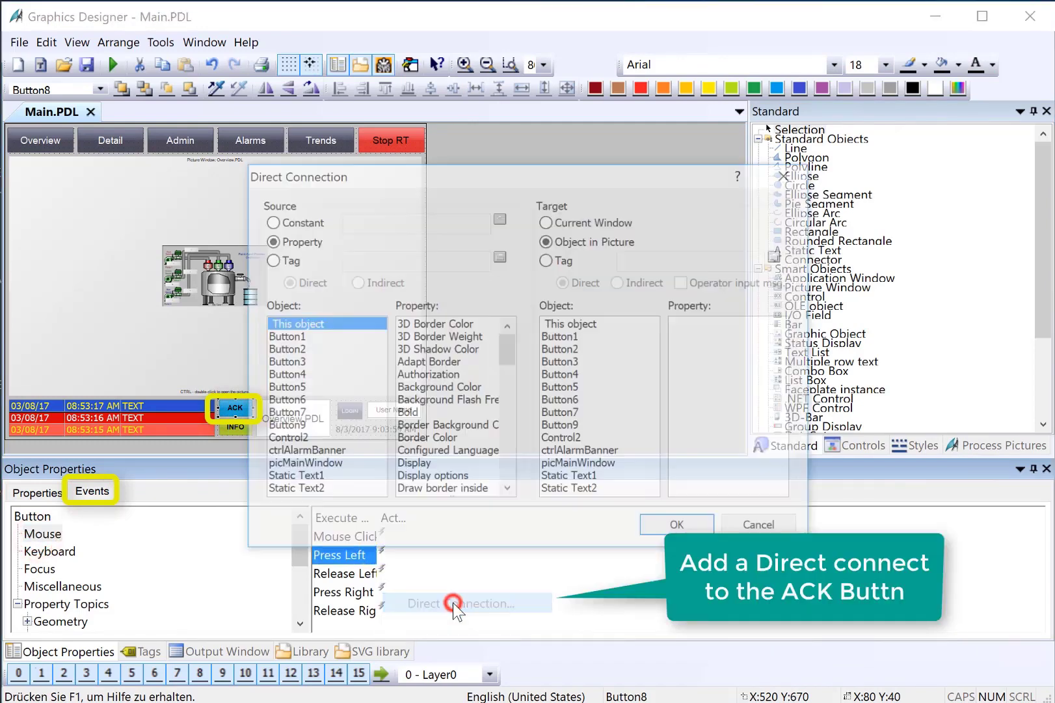
click(299, 220)
text(10)
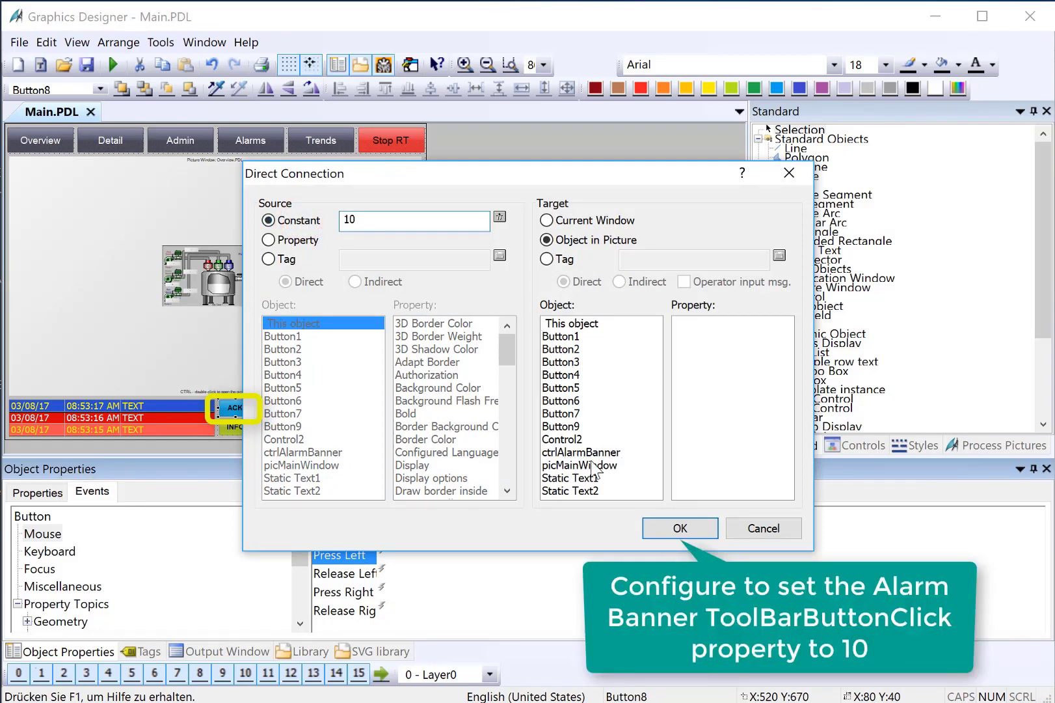
click(576, 453)
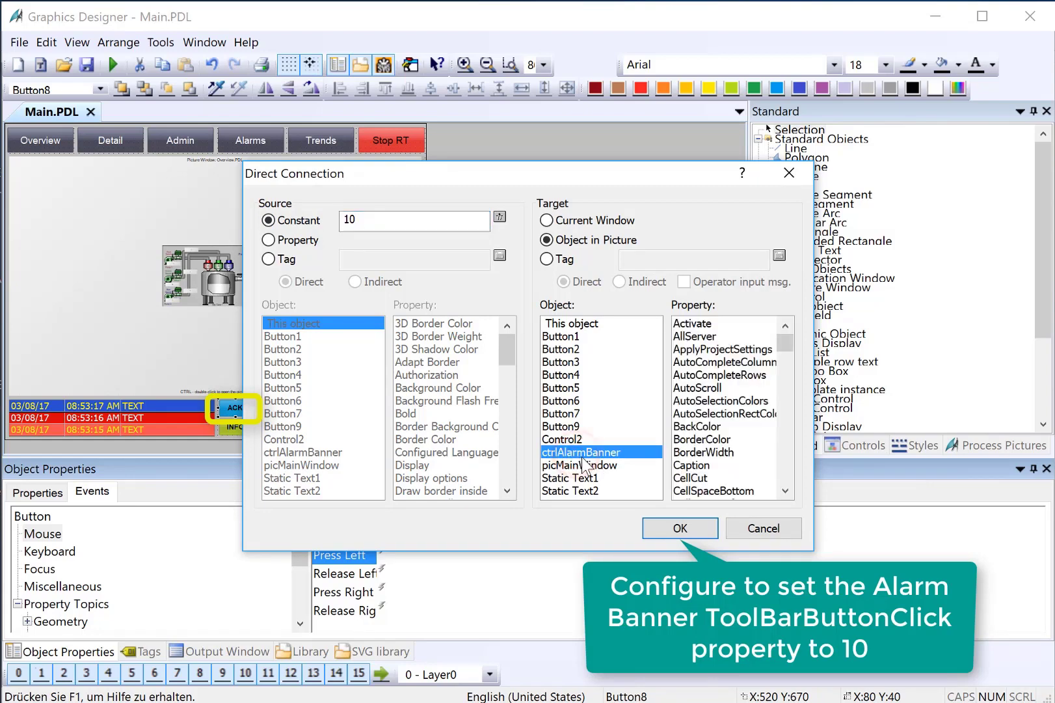
drag(786, 367, 772, 463)
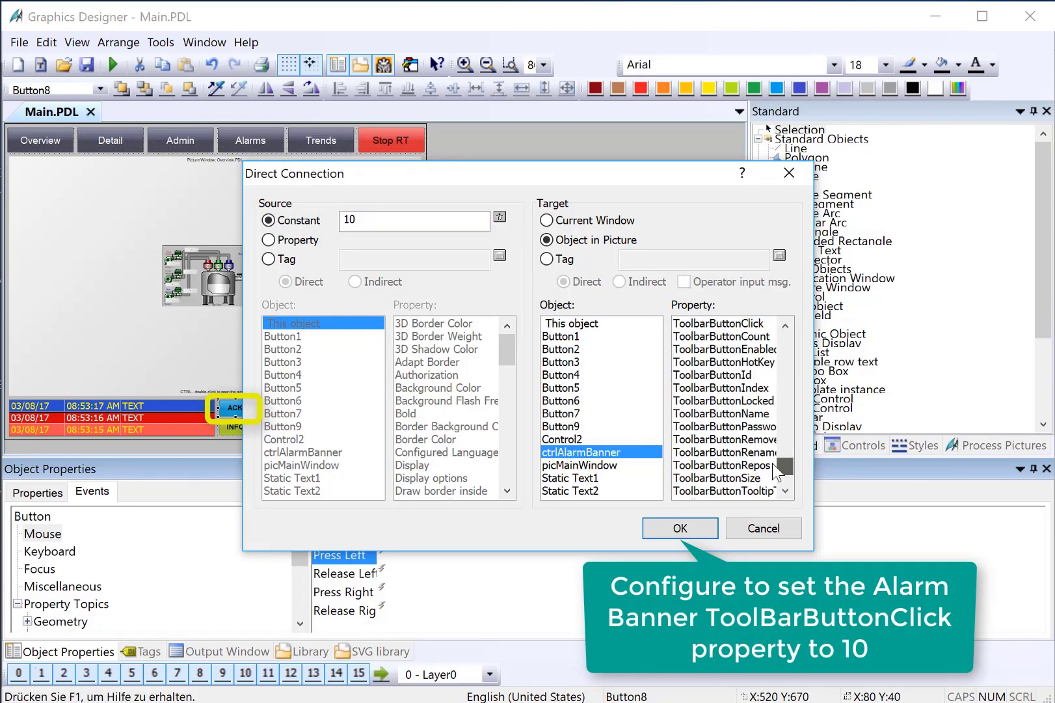
scroll(772, 462, up, 1)
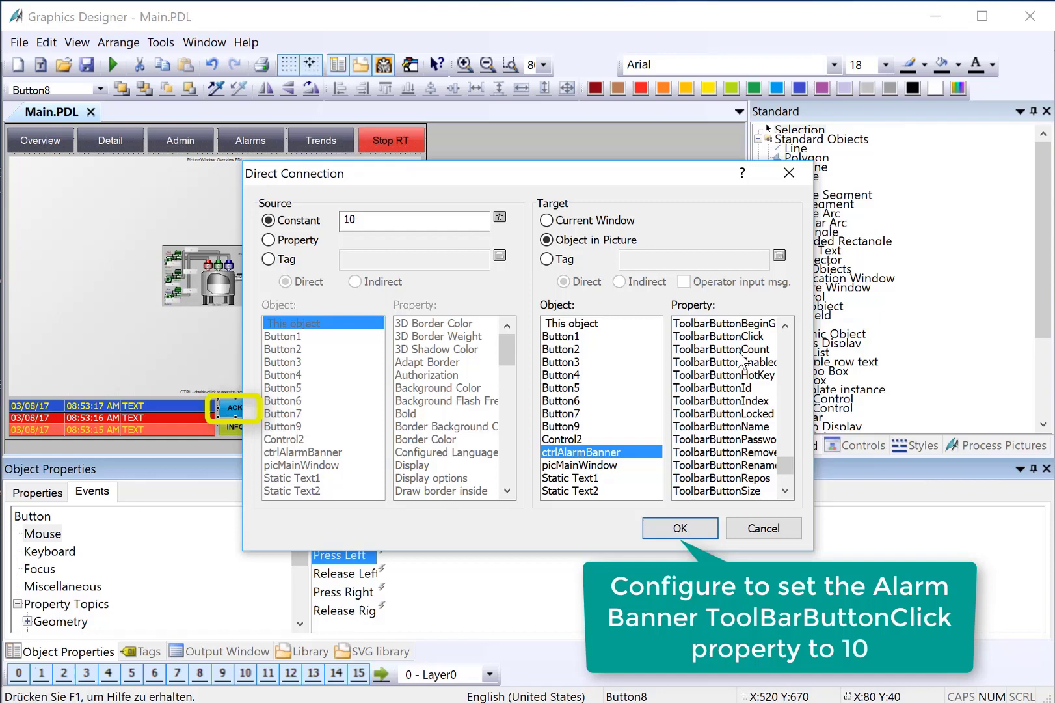
click(727, 337)
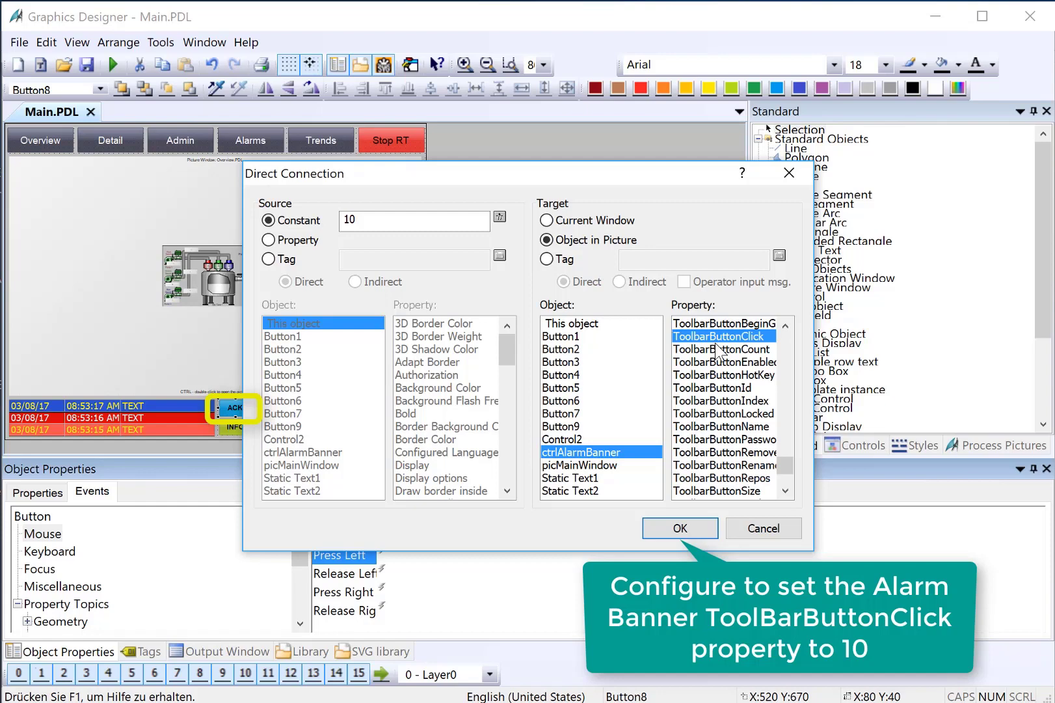
click(682, 529)
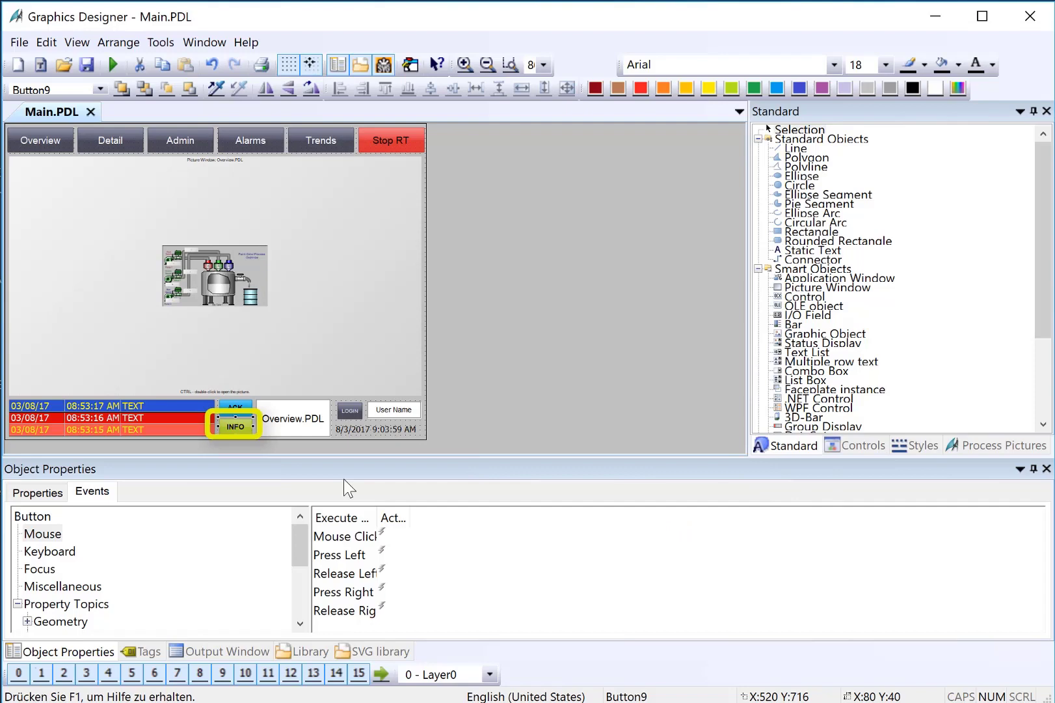
Direct-connect INFO's Press Left to set ctrlAlarmBanner ToolbarButtonClick to constant 23, then save Main.PDL
right_click(383, 554)
click(437, 606)
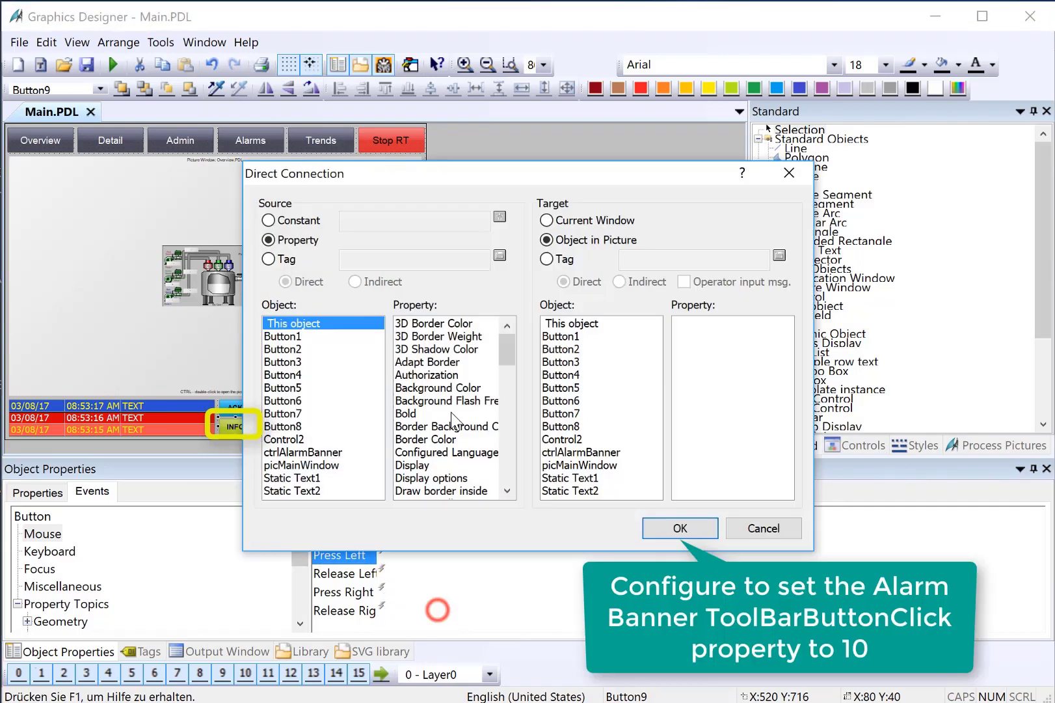
click(302, 219)
text(23)
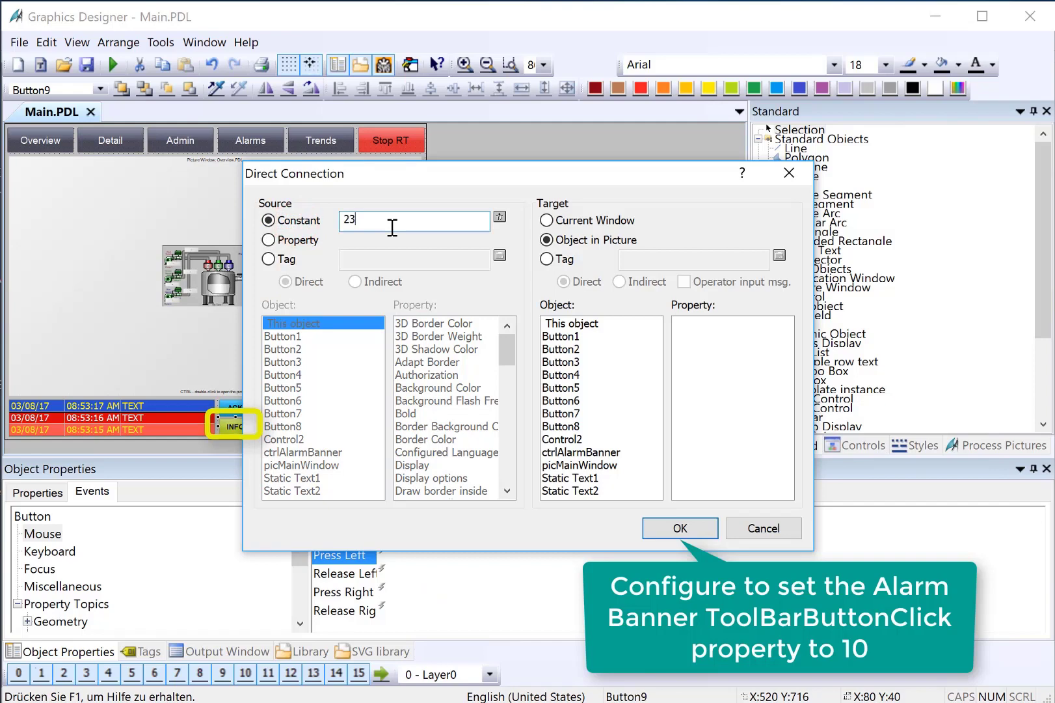
click(586, 451)
scroll(748, 481, down, 10)
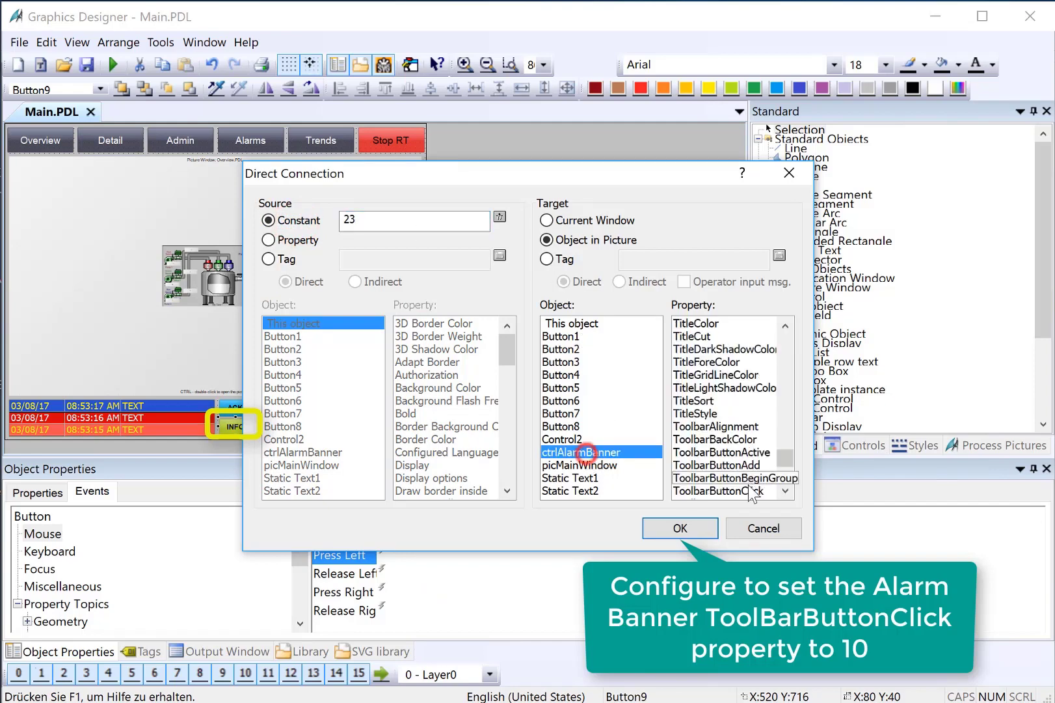
click(748, 491)
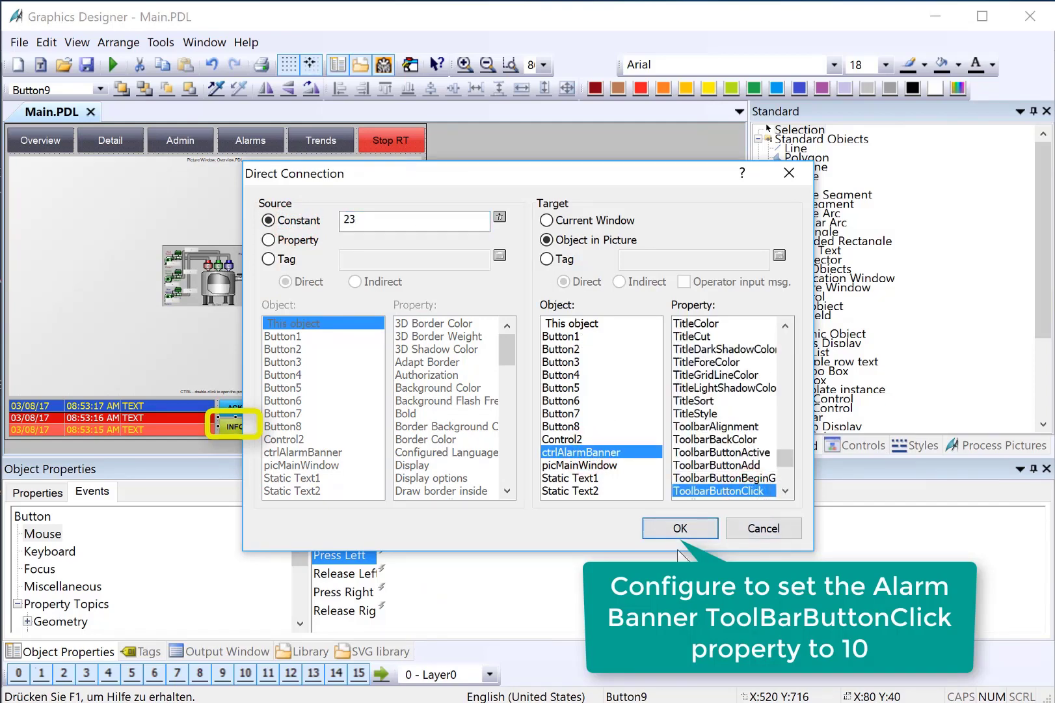
click(670, 531)
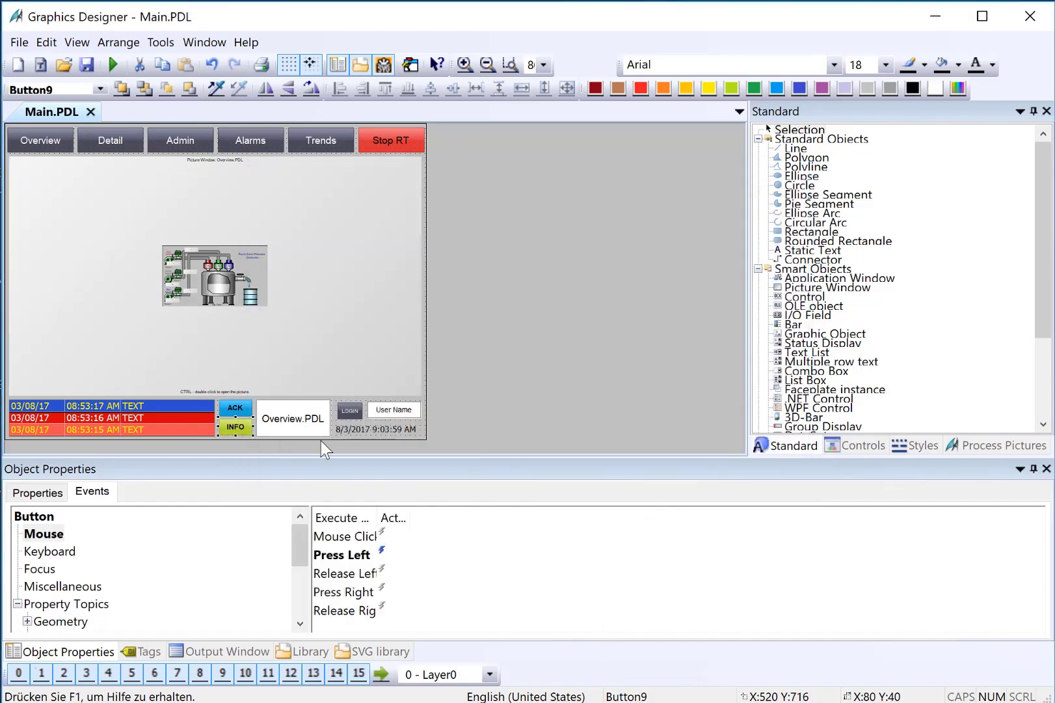
click(89, 65)
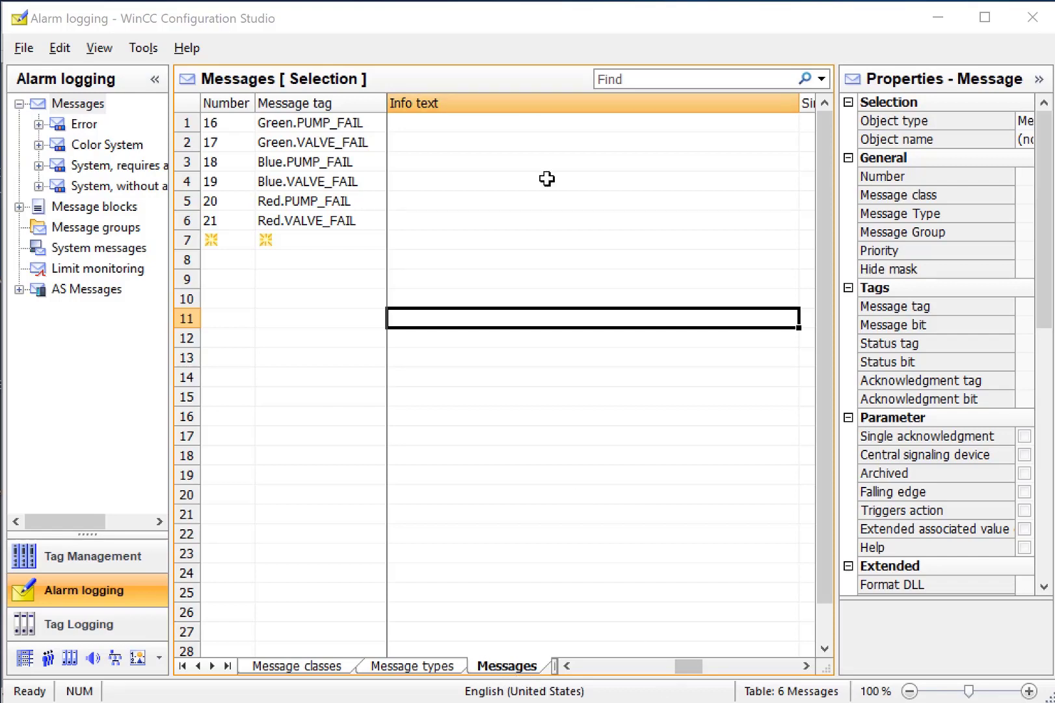
Paste the prepared info text into message row 1 and fill it down to row 2
click(235, 234)
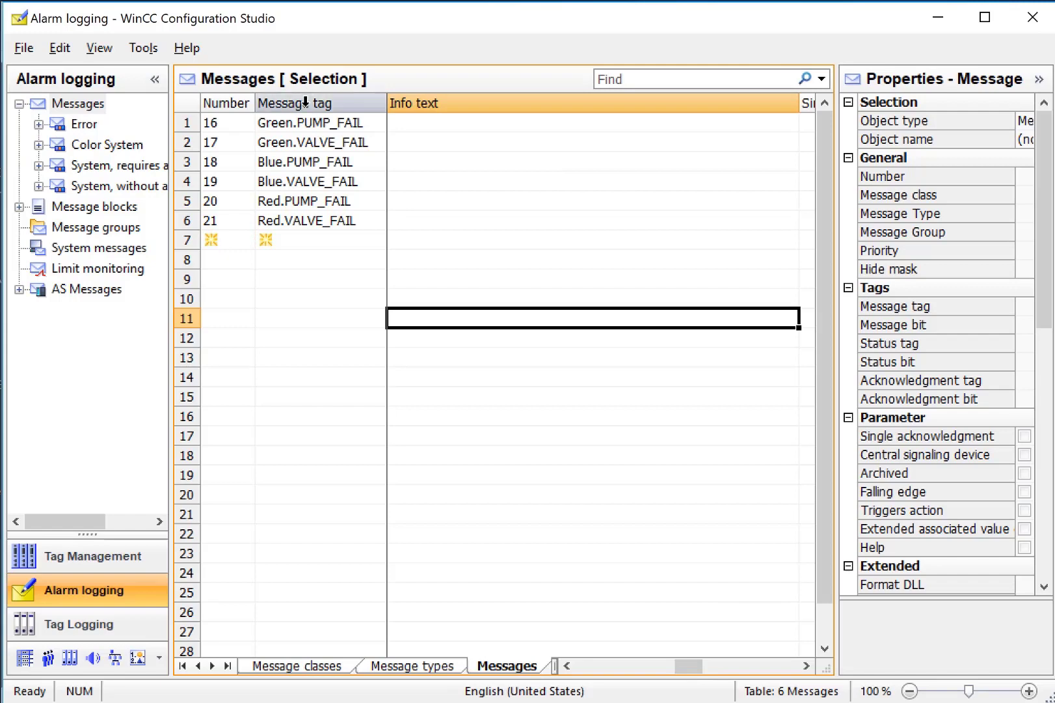
click(238, 229)
mouse_move(688, 665)
mouse_down()
mouse_move(677, 667)
mouse_move(706, 667)
mouse_up()
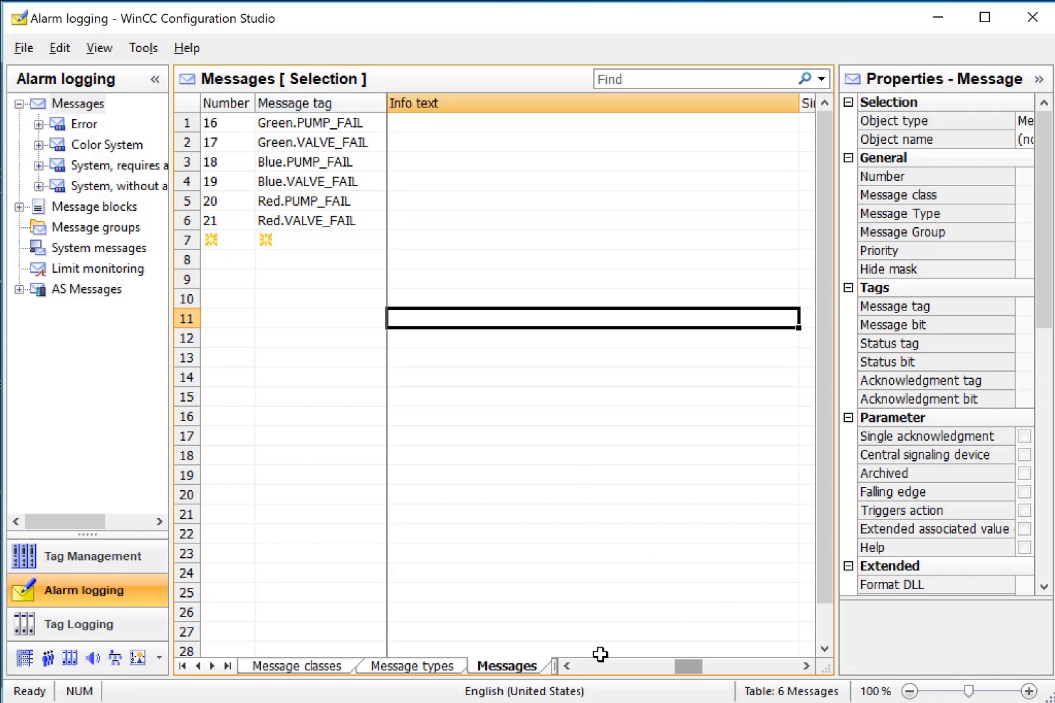
click(430, 127)
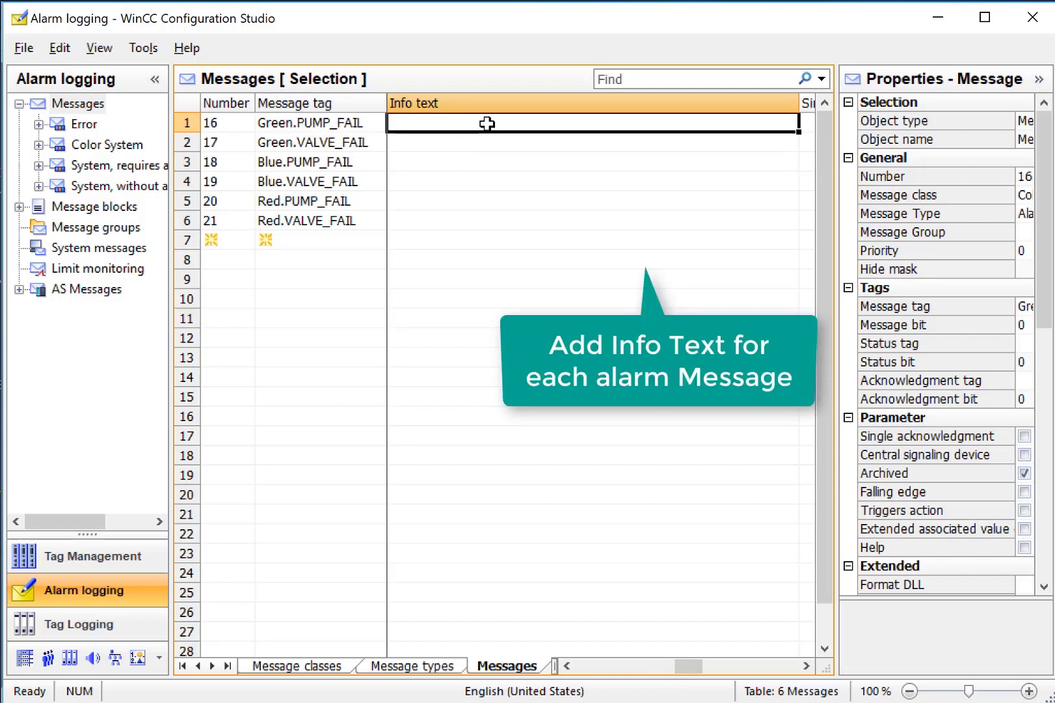
key(ctrl+v)
drag(798, 133, 800, 147)
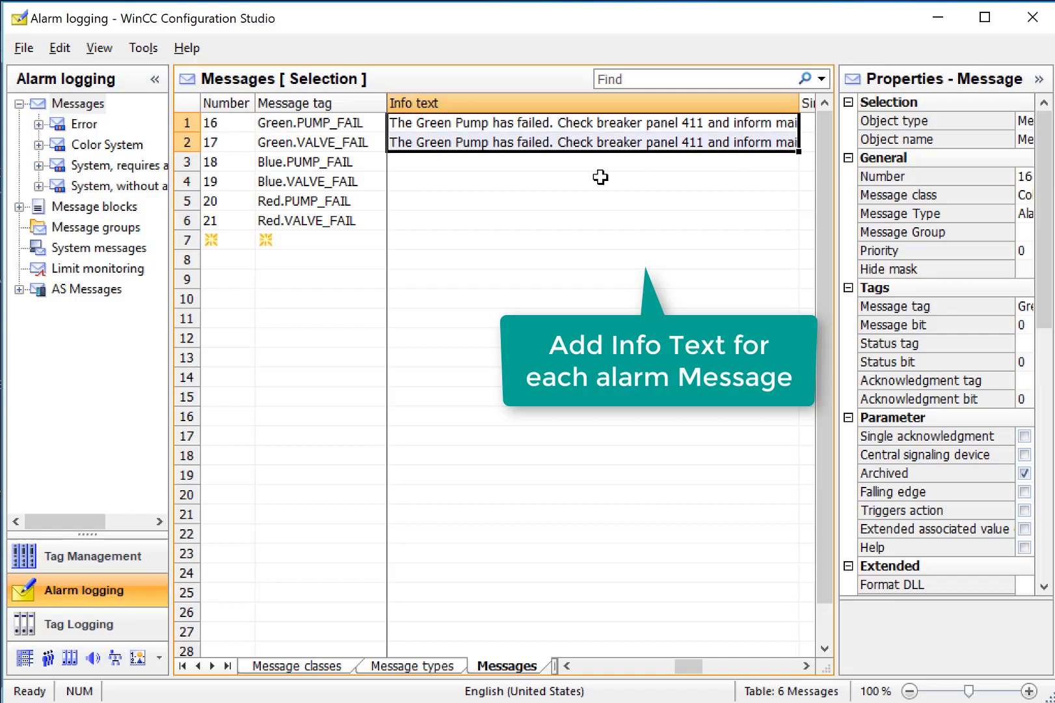
Change row 2's text from Pump to Valve, then copy rows 1-2 into rows 3-6
click(567, 145)
click(566, 143)
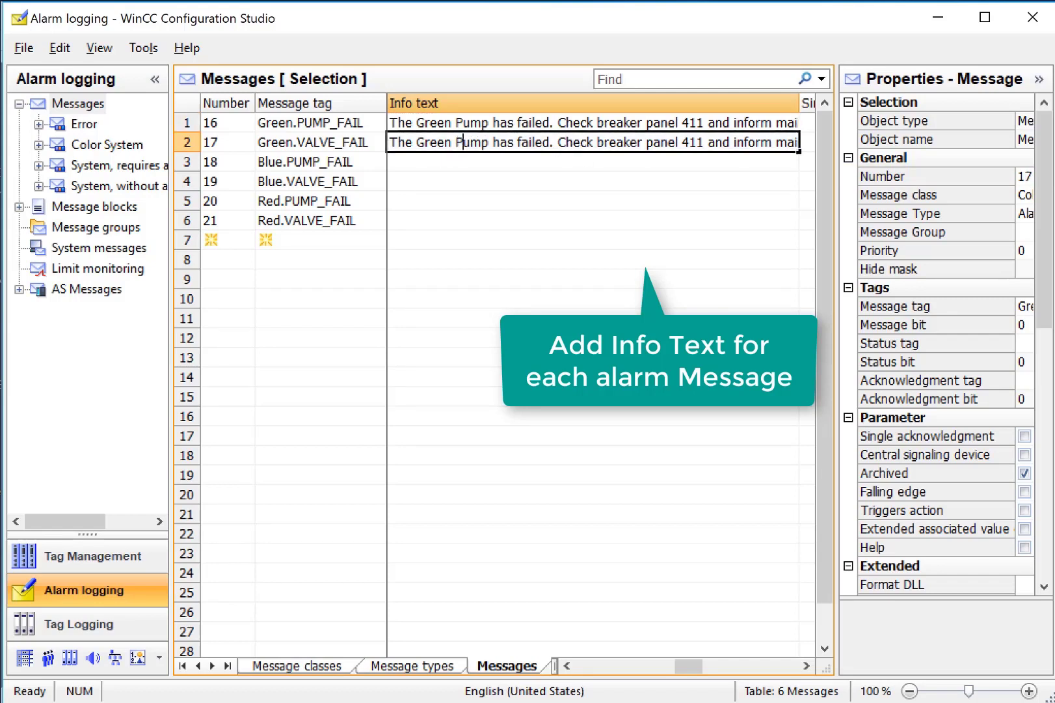
double_click(462, 141)
text(Valve)
drag(662, 120, 677, 143)
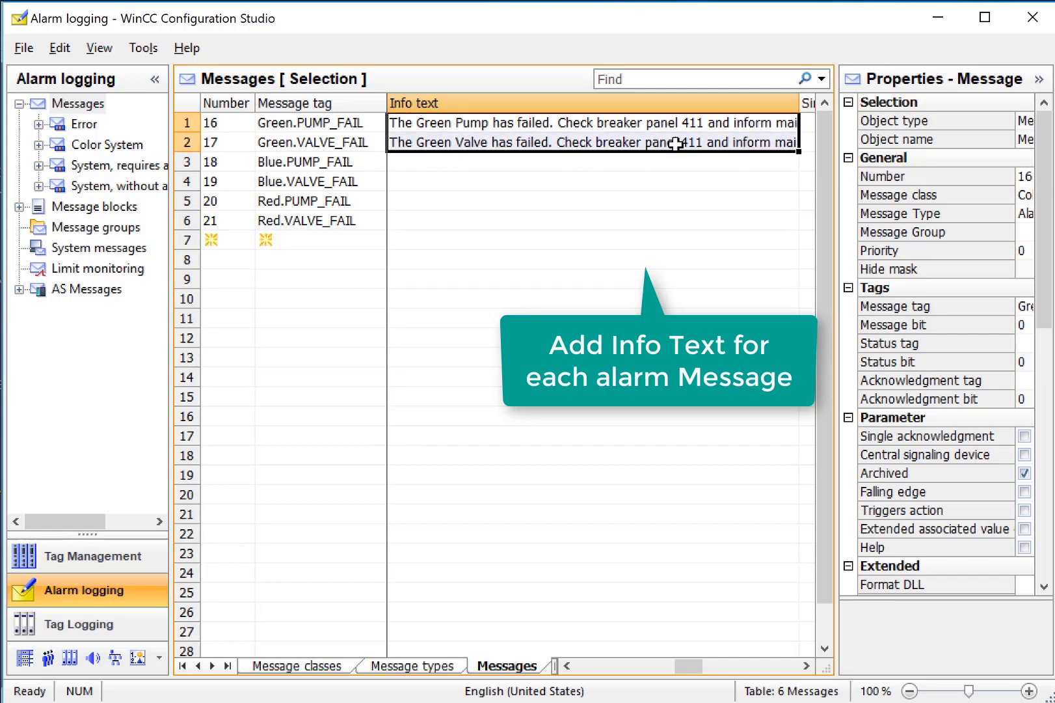
drag(798, 153, 786, 237)
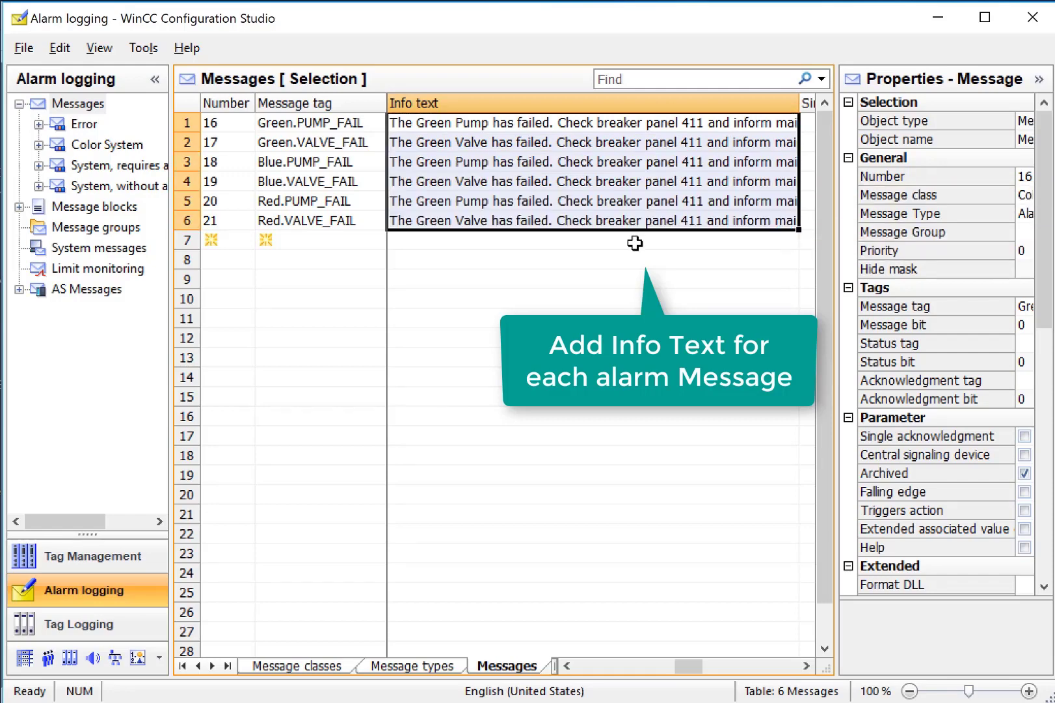
click(549, 247)
Replace Green with Blue in the info texts of rows 3 and 4
click(435, 162)
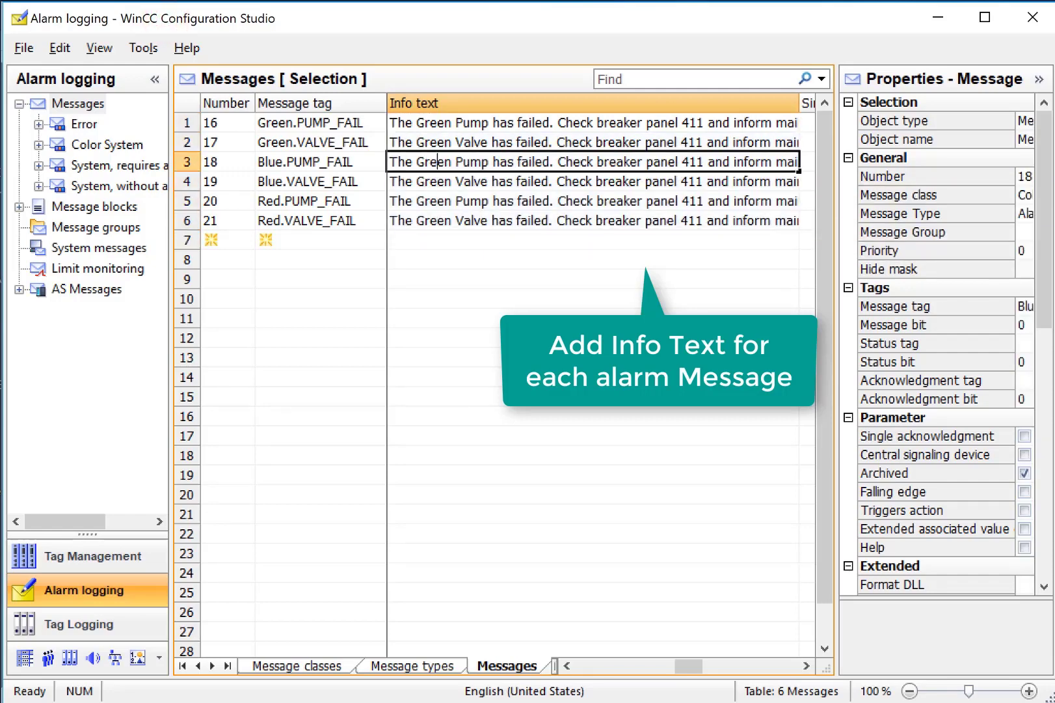
double_click(434, 161)
text(Blue)
key(Return)
click(435, 183)
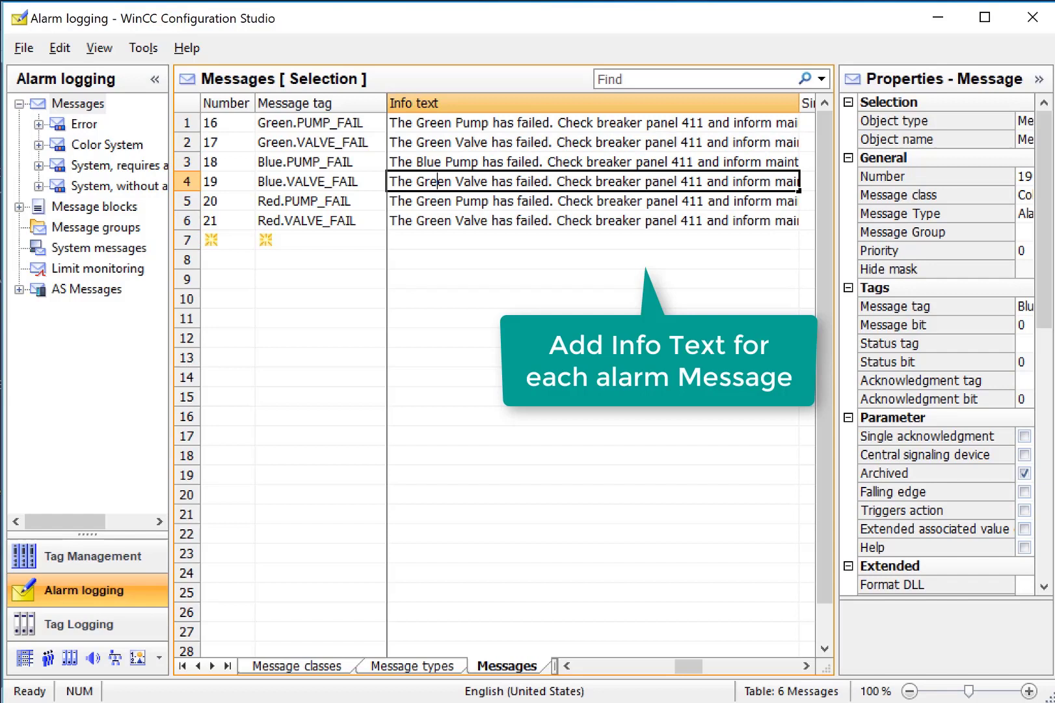
double_click(434, 182)
text(Blue)
key(Return)
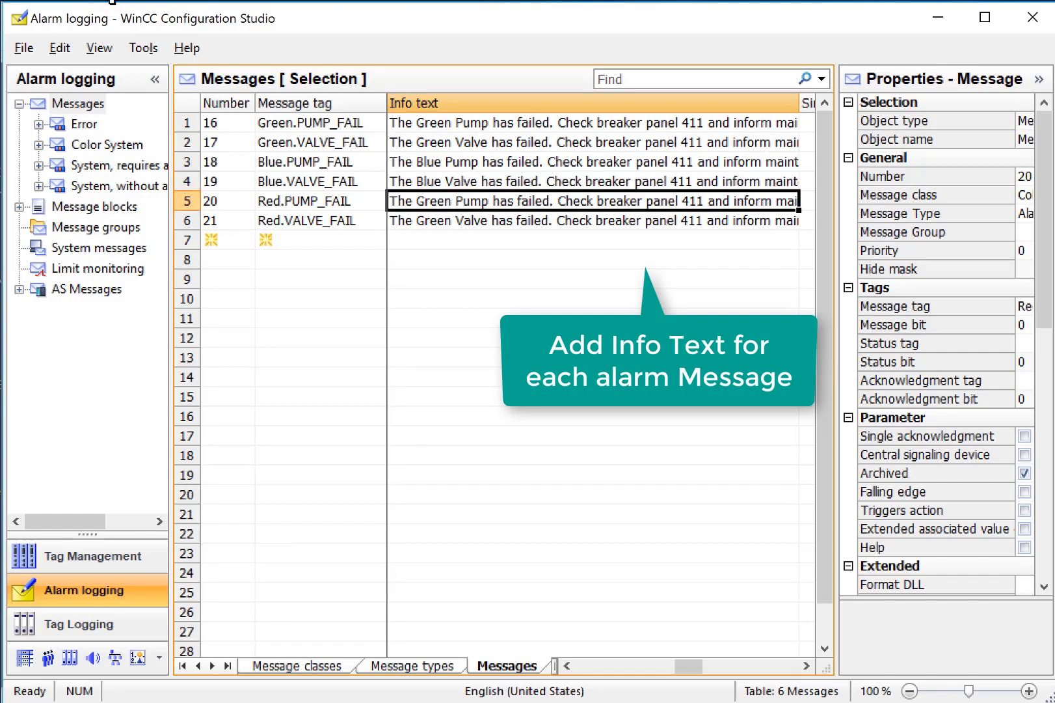
Replace Green with Red in rows 5 and 6, save Main.PDL, and start Runtime
double_click(434, 201)
text(Red)
key(Return)
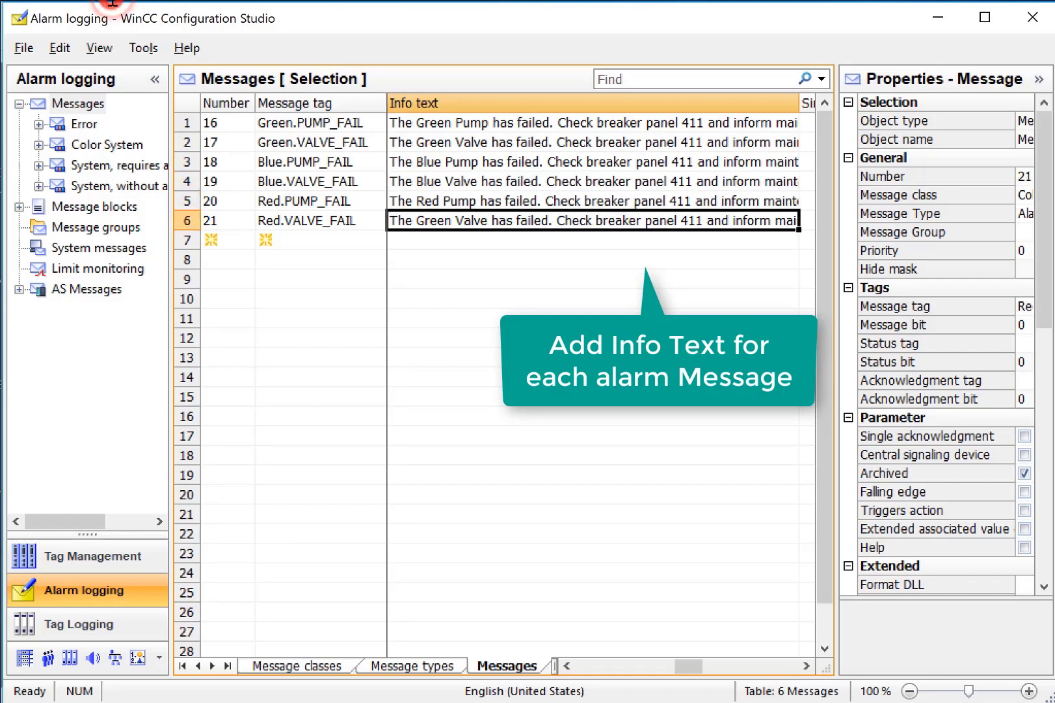
click(440, 218)
double_click(435, 220)
text(Red)
key(Return)
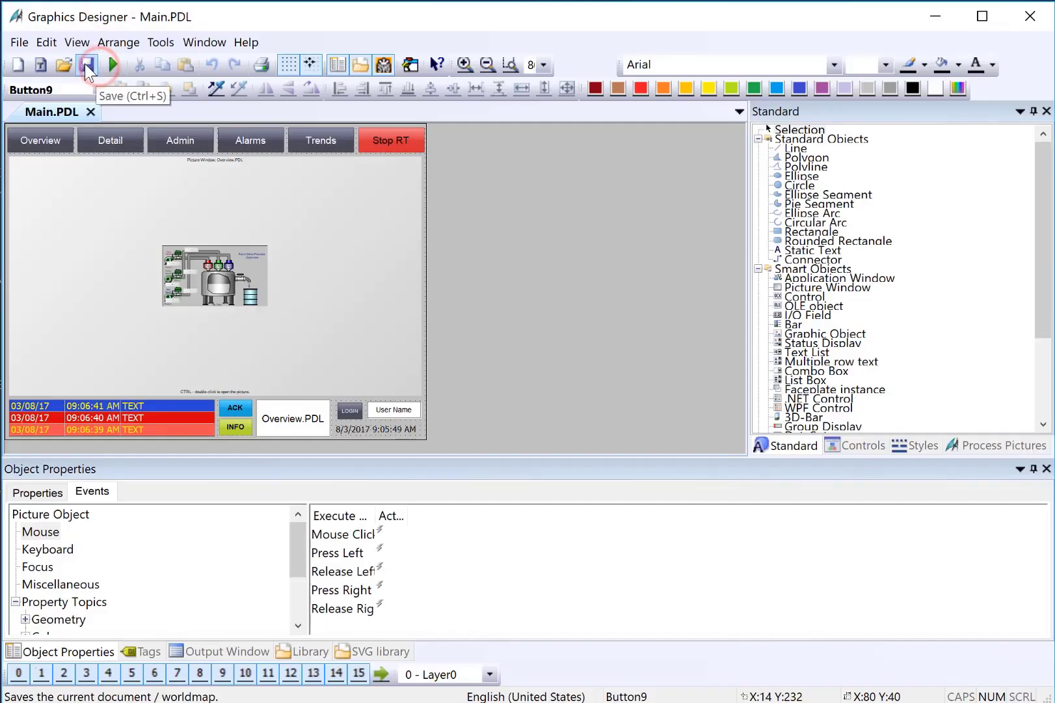
click(86, 64)
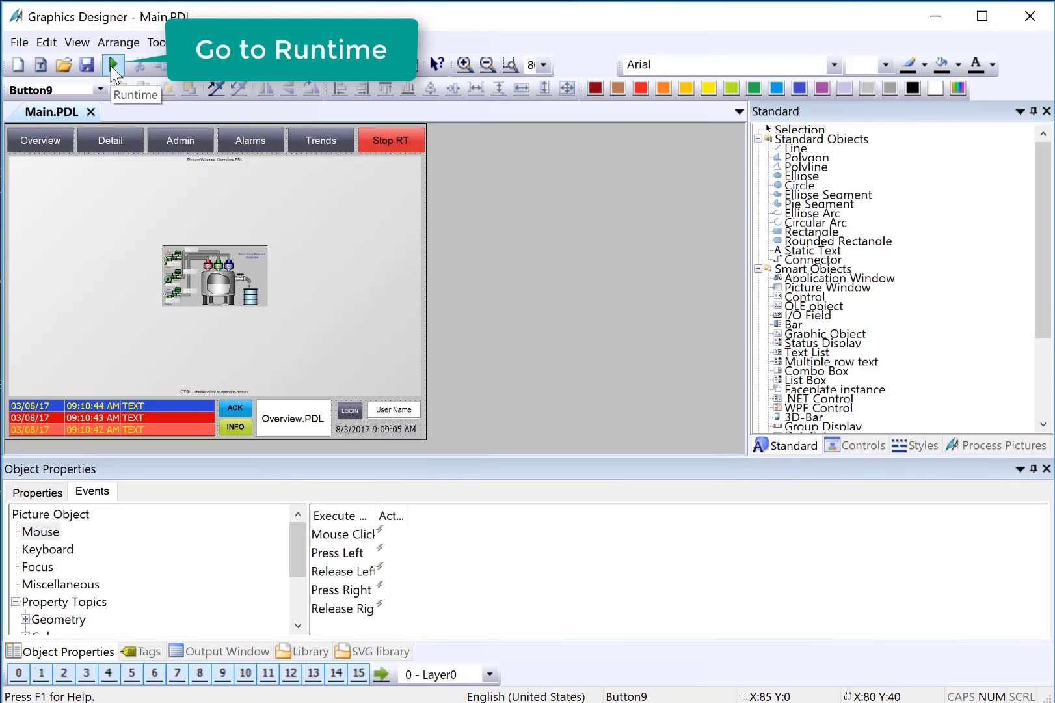
click(112, 65)
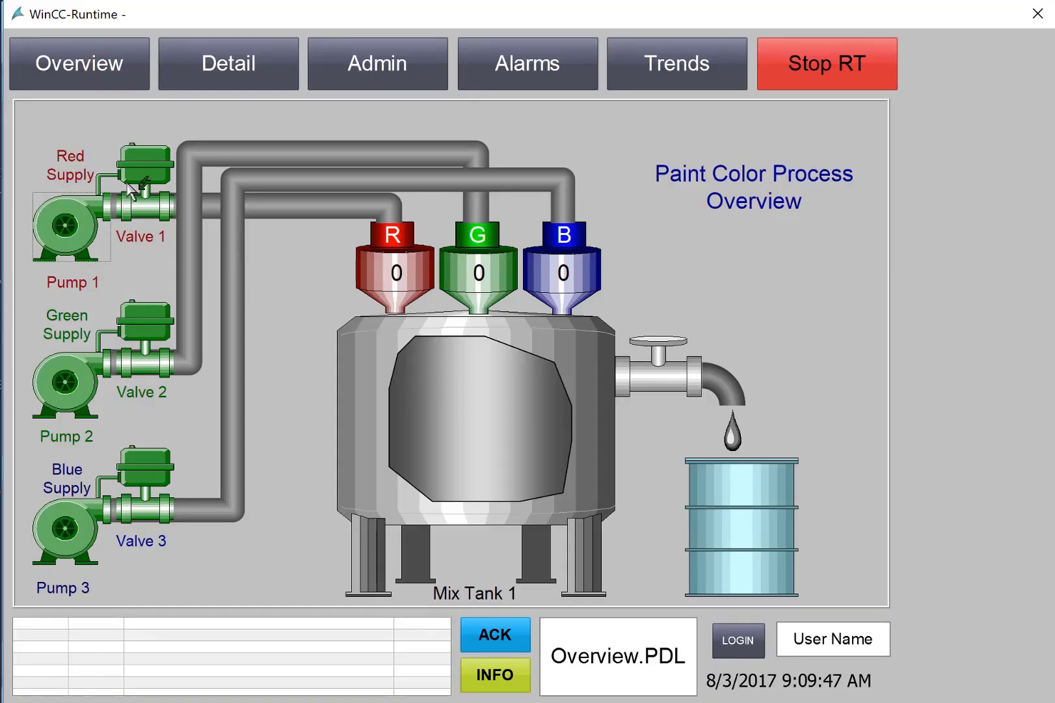
Simulate failures on the Red Valve and Green Pump from their faceplates
click(132, 175)
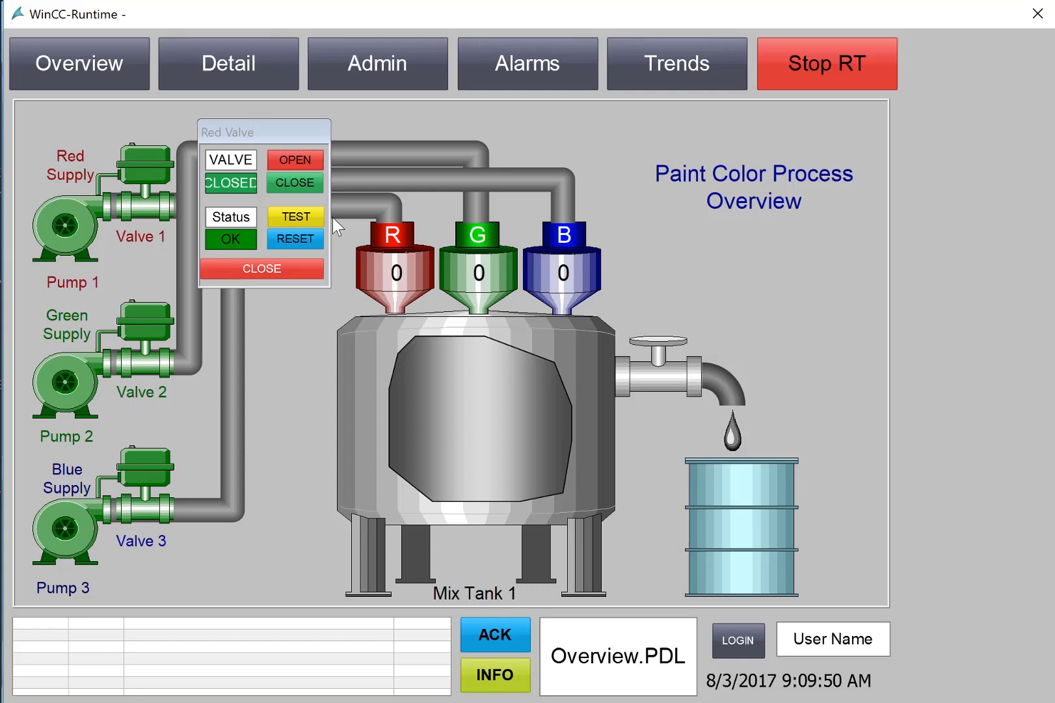
click(313, 220)
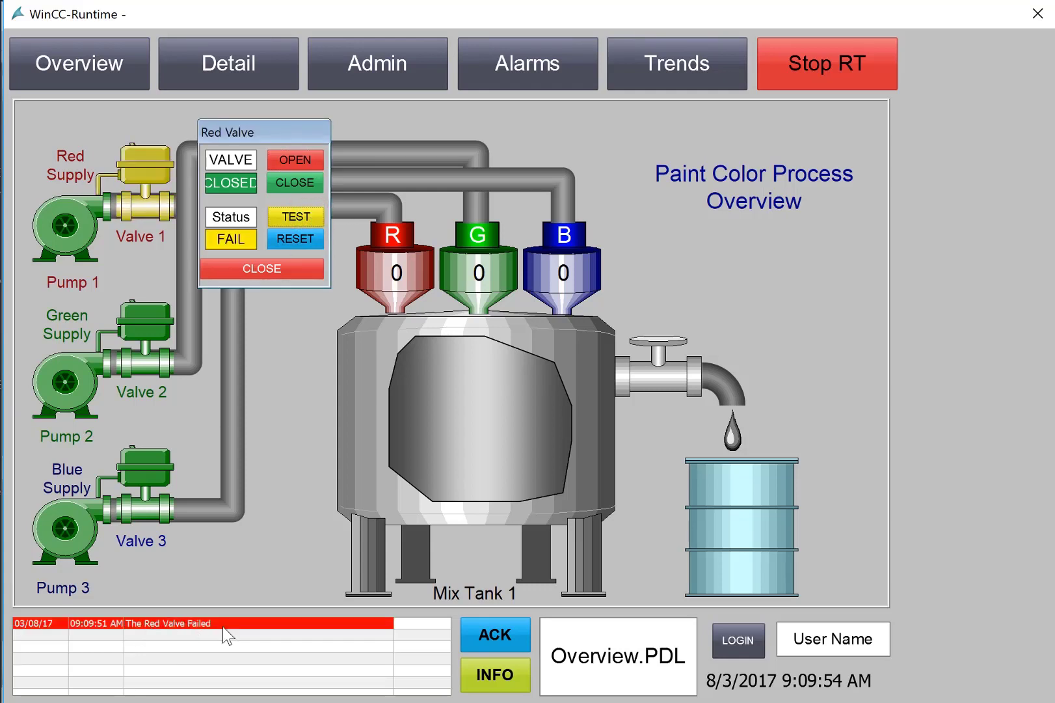
click(60, 383)
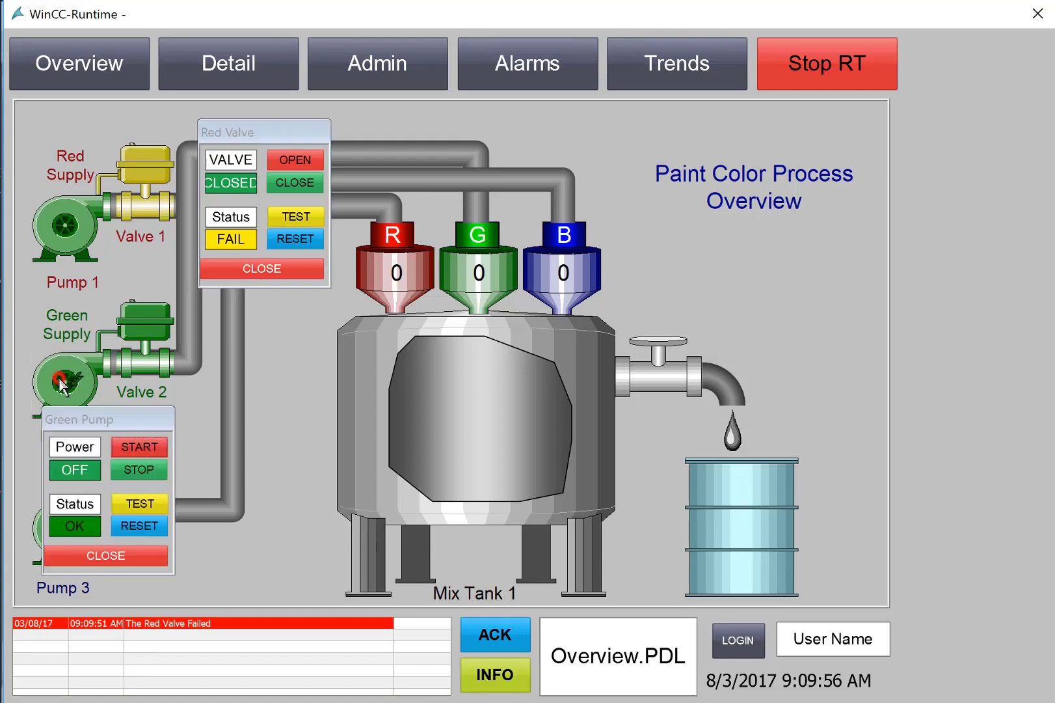
click(139, 502)
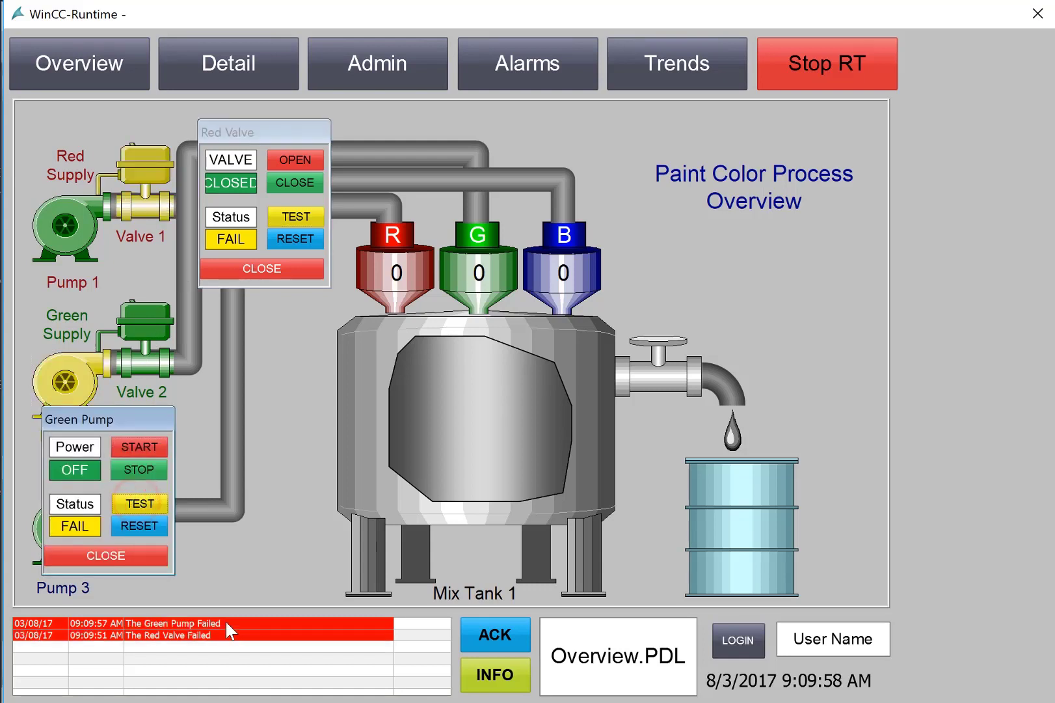
Acknowledge the Red Valve Failed and Green Pump Failed alarms
click(226, 622)
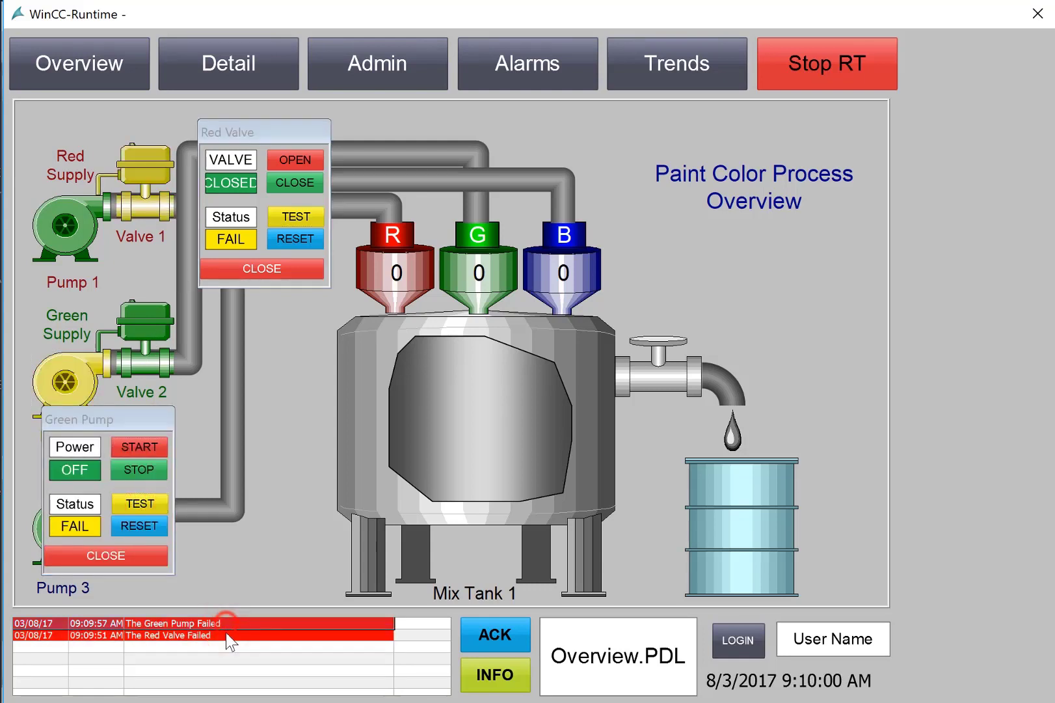
click(226, 635)
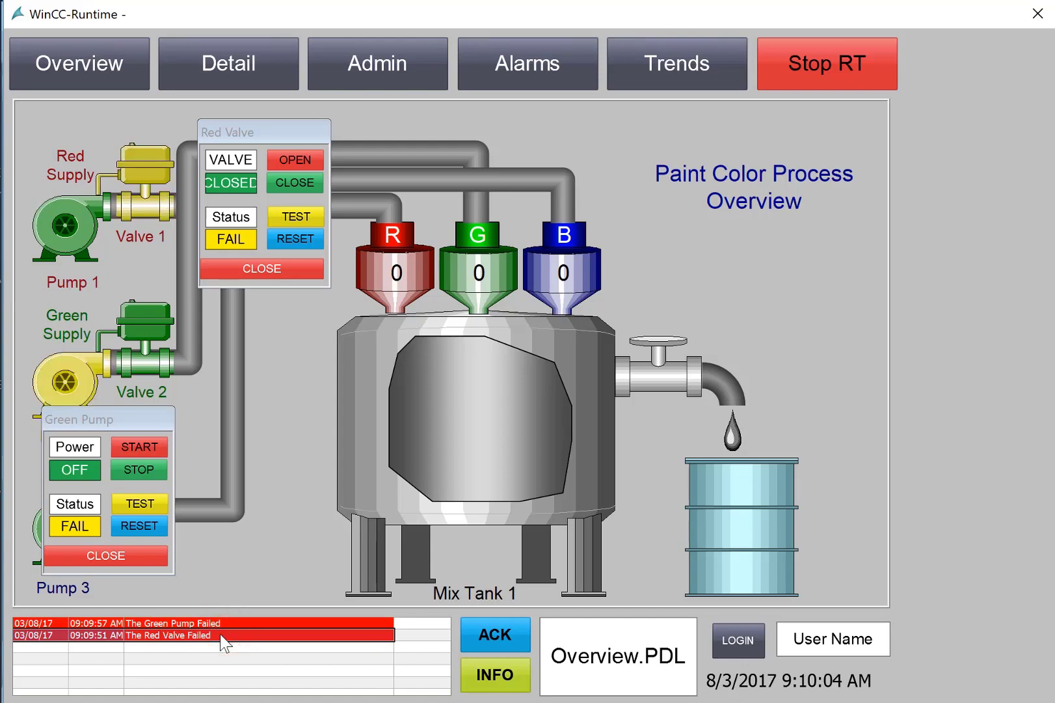
click(507, 640)
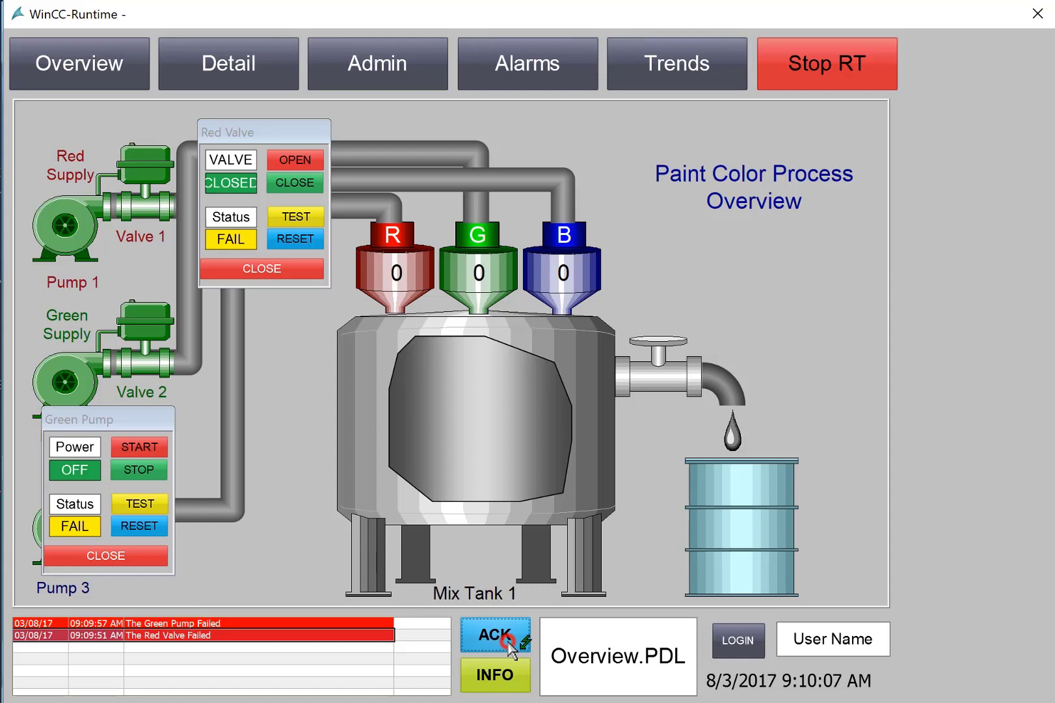
click(176, 625)
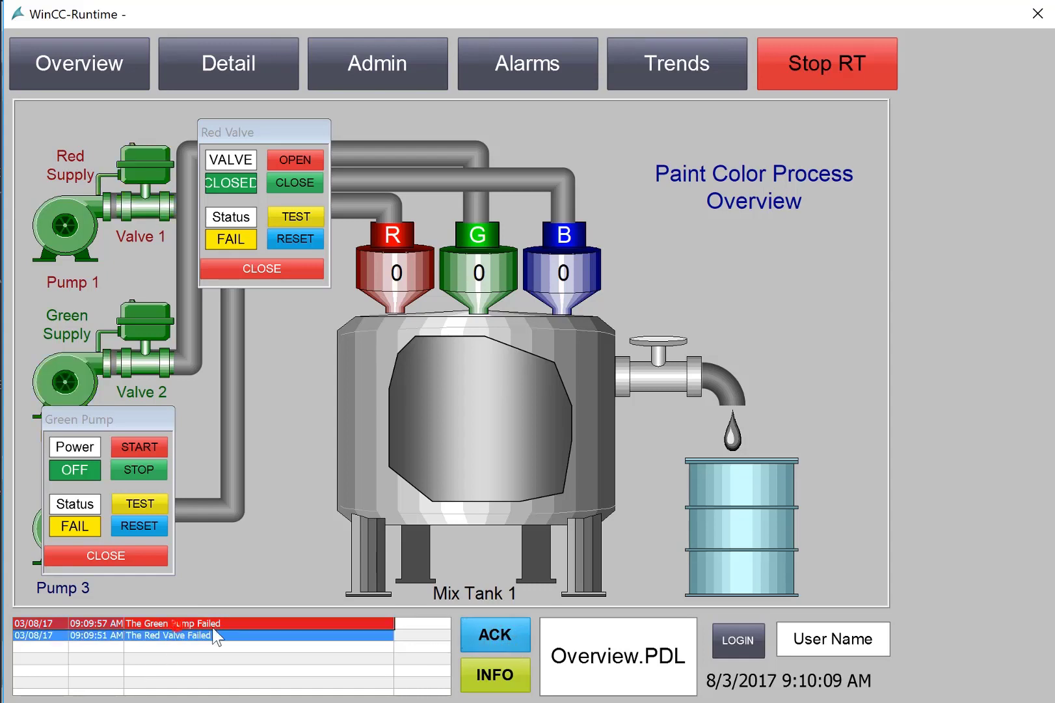
click(489, 635)
View the Green Pump alarm's info text, then the Red Valve alarm's info text
click(475, 672)
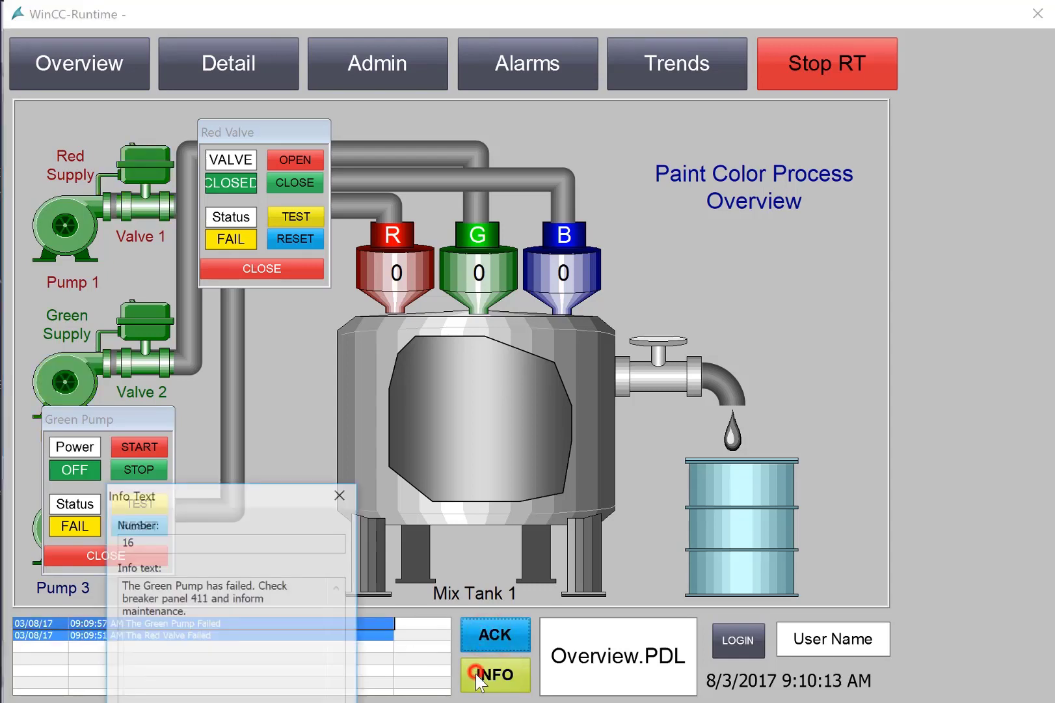
drag(235, 502, 549, 298)
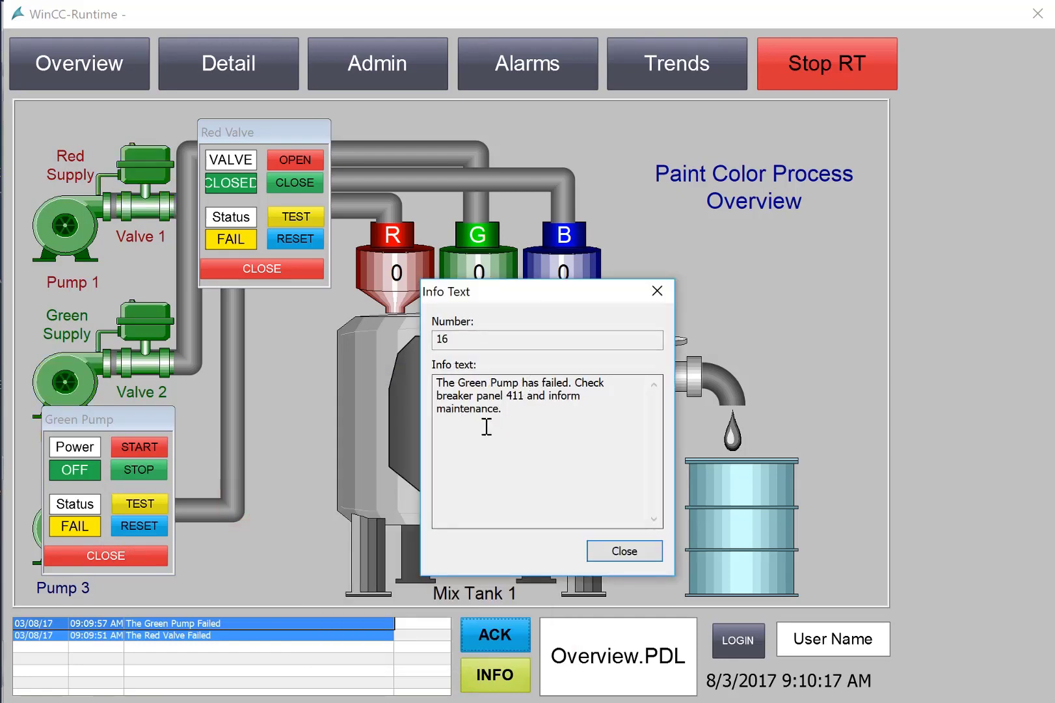
click(599, 551)
click(228, 635)
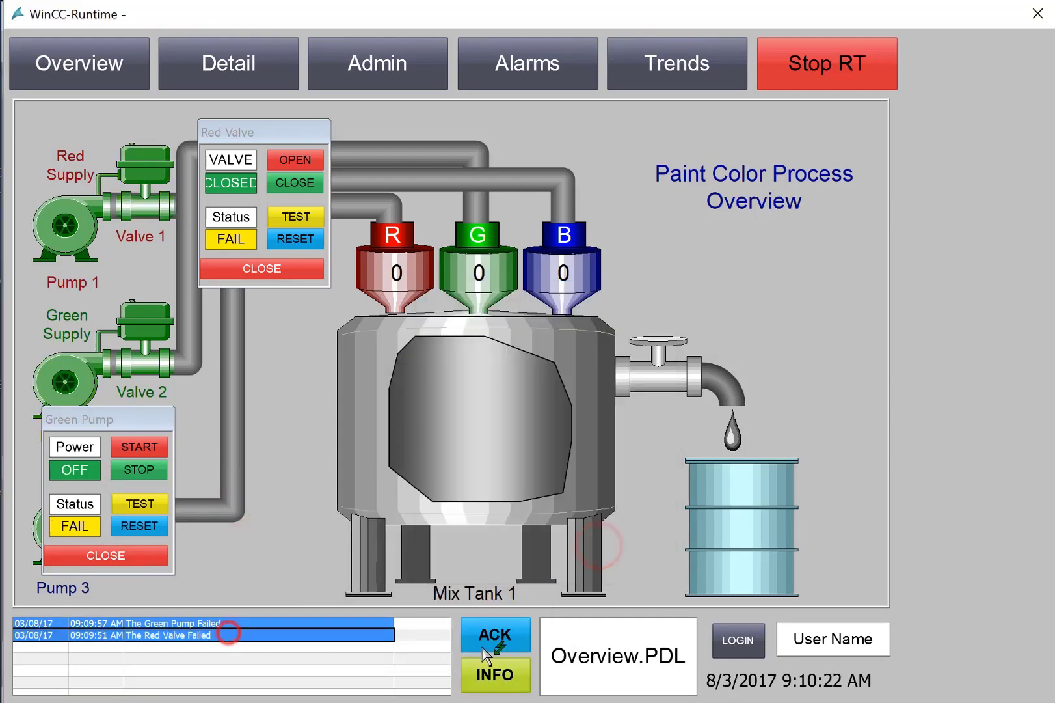
click(494, 672)
drag(220, 511, 426, 278)
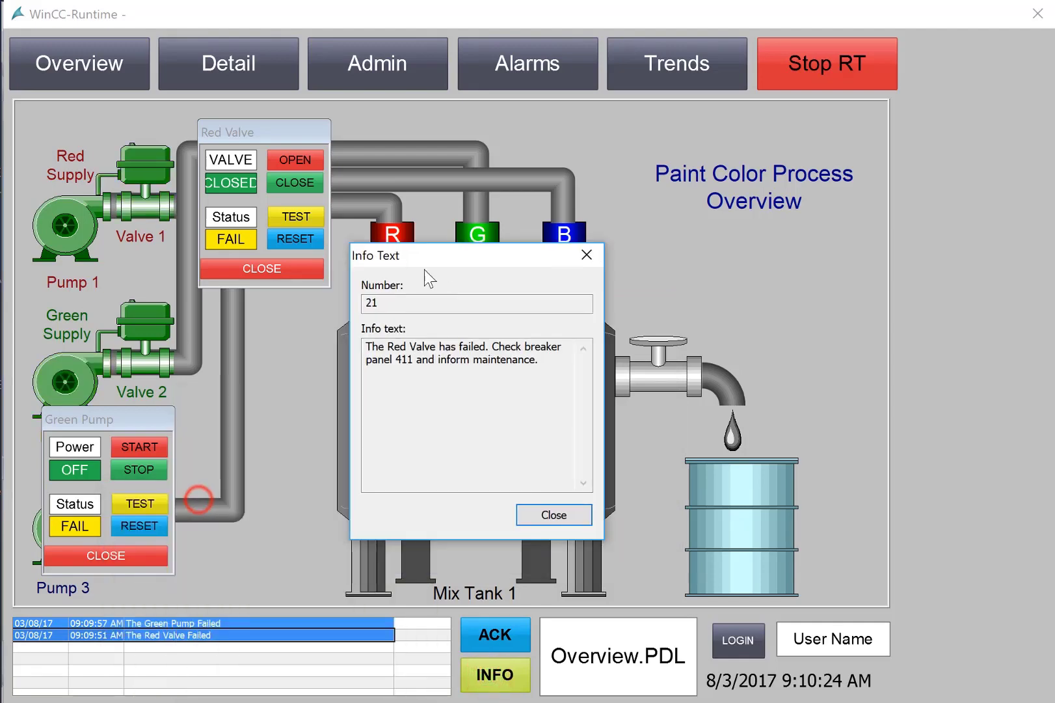